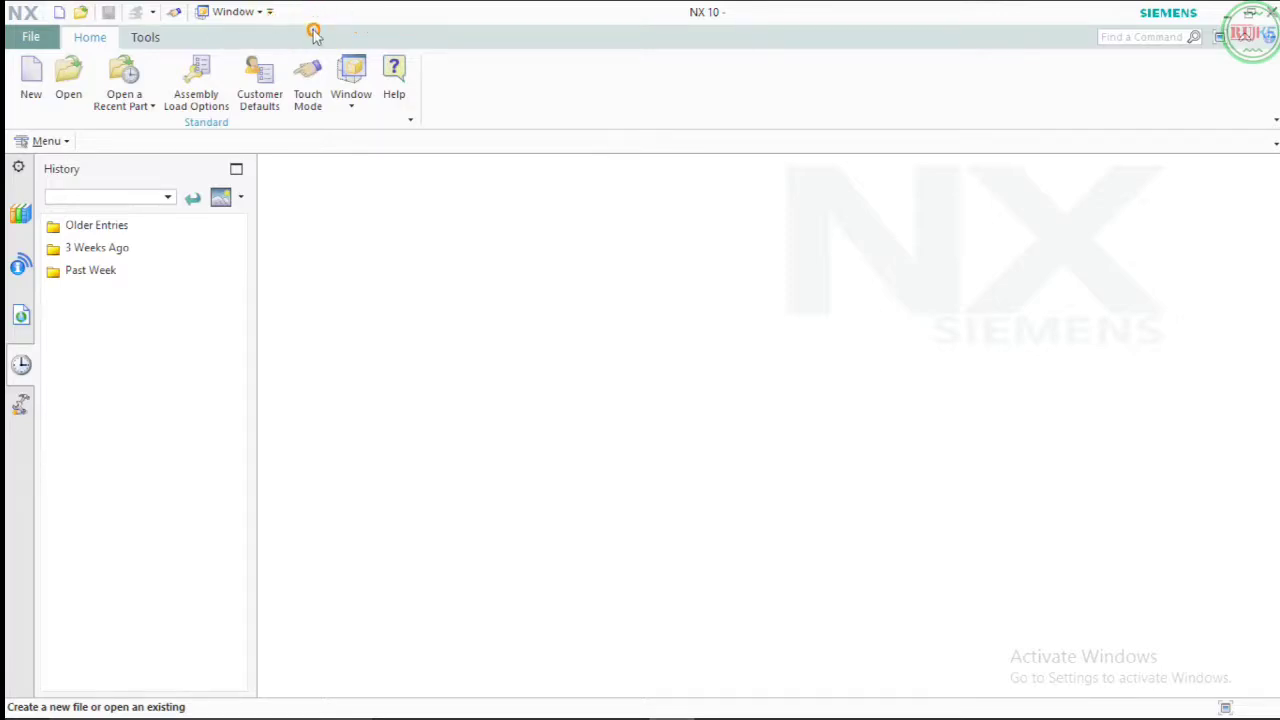
{"action": "key", "text": "d"}
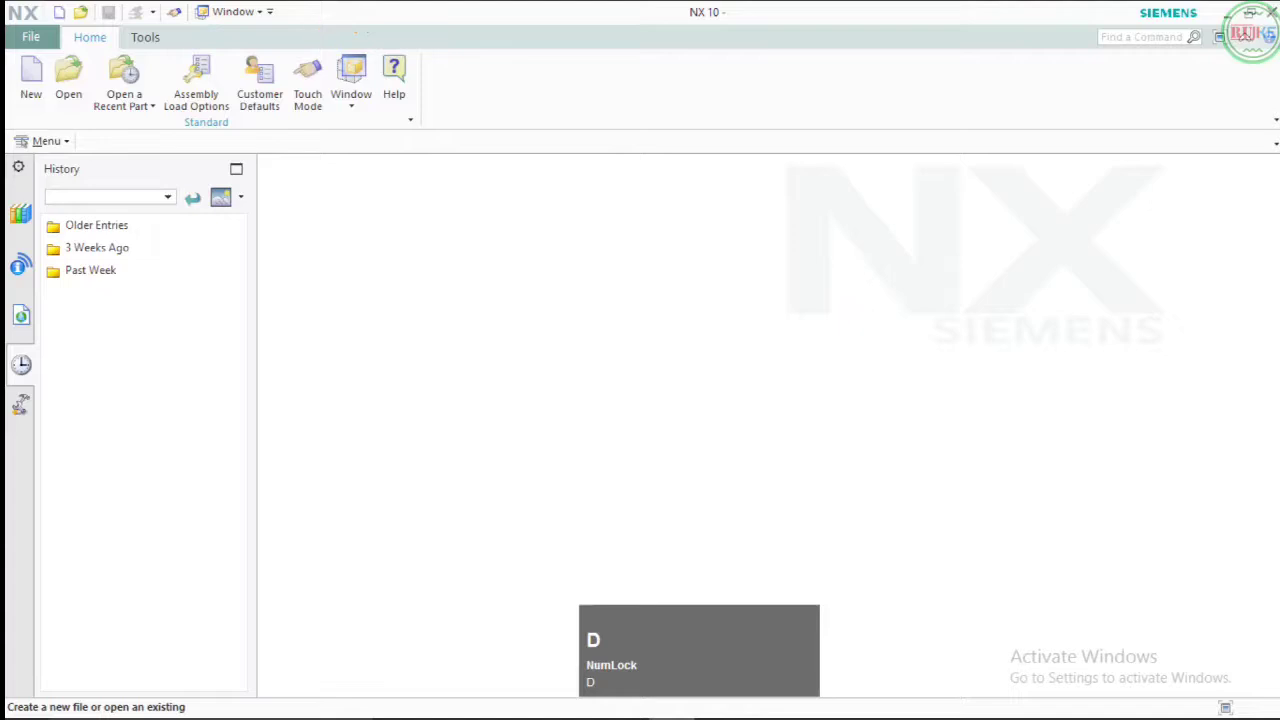
{"action": "left_click_drag", "start_coordinate": [5, 6], "coordinate": [305, 14]}
{"action": "key", "text": "ctrl+z"}
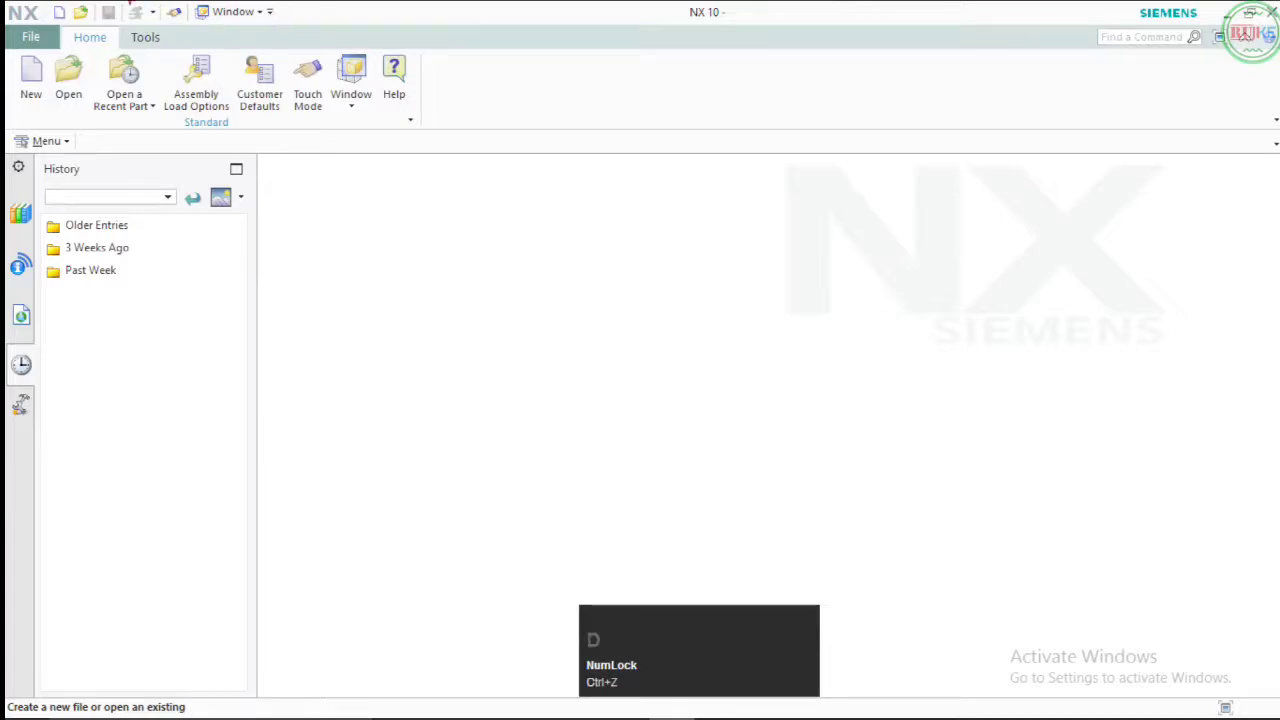
{"action": "mouse_move", "coordinate": [5, 5]}
{"action": "left_mouse_down", "text": "ctrl"}
{"action": "mouse_move", "coordinate": [1260, 30]}
{"action": "mouse_move", "coordinate": [30, 36]}
{"action": "mouse_move", "coordinate": [1270, 22]}
{"action": "mouse_move", "coordinate": [587, 26]}
{"action": "left_mouse_up", "text": "ctrl"}
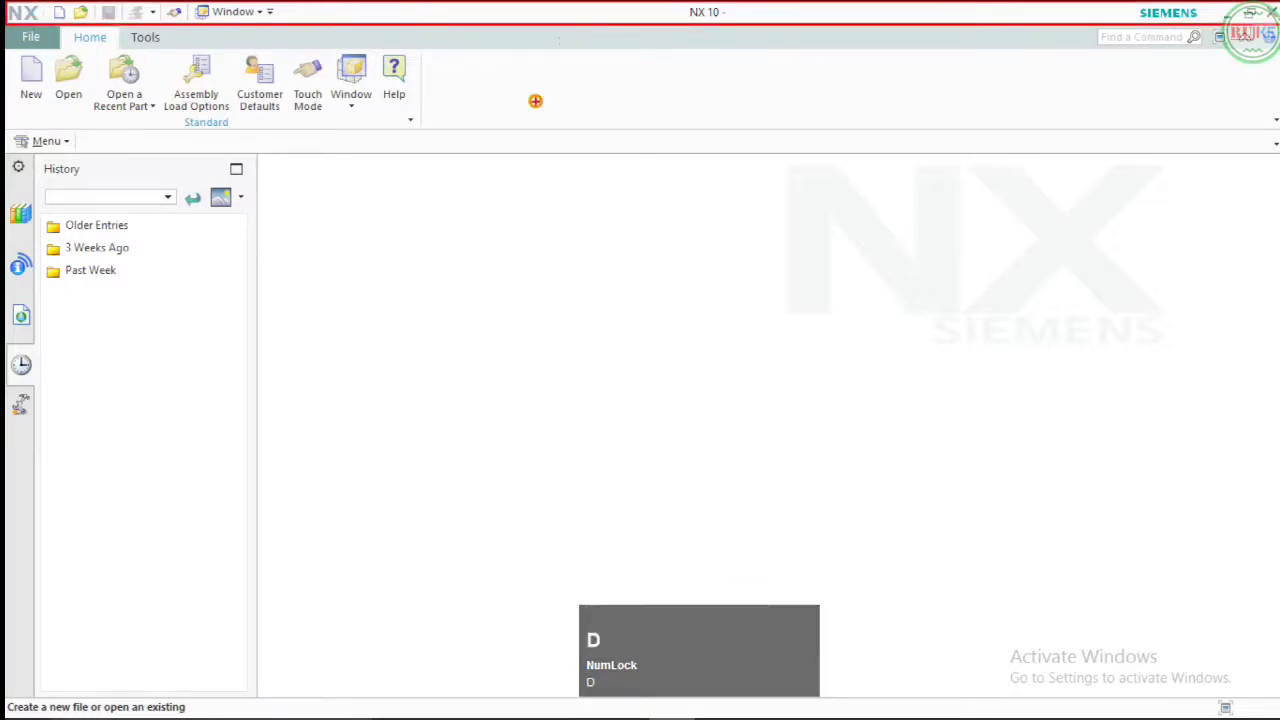
Step: Remove the Save command from the Quick Access Toolbar
{"action": "left_click", "coordinate": [268, 14]}
{"action": "left_click", "coordinate": [268, 14]}
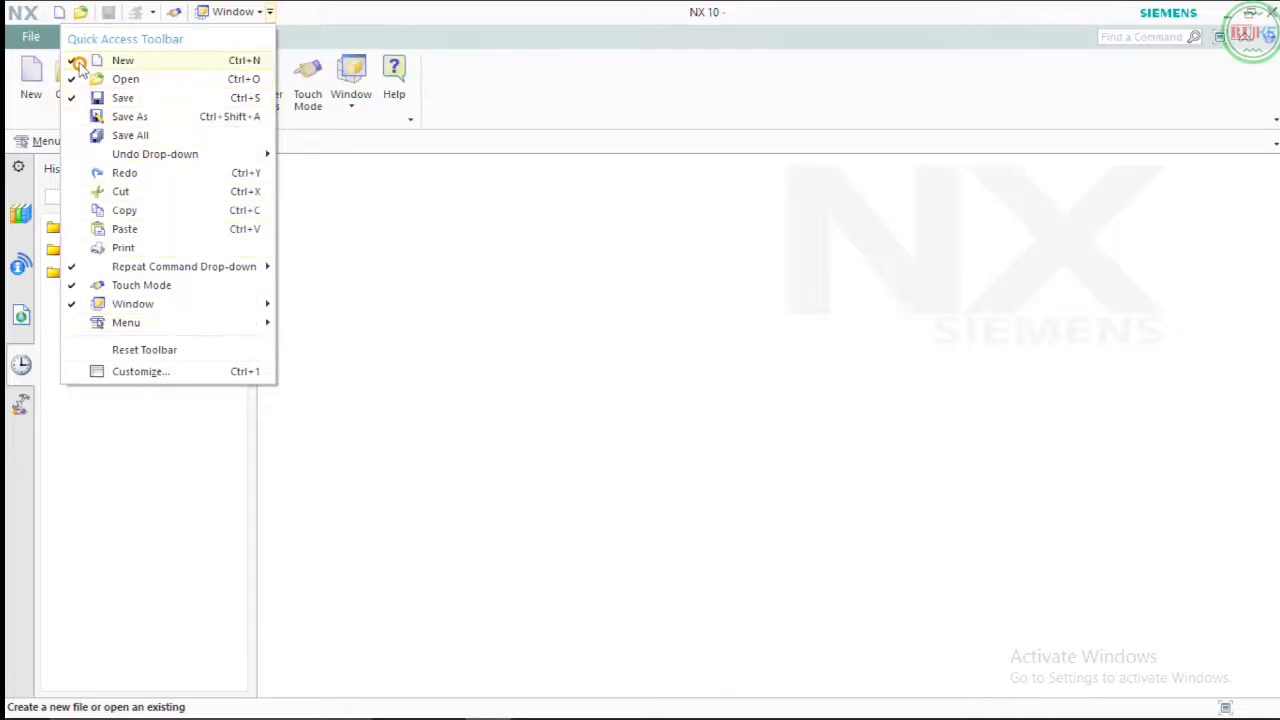
{"action": "mouse_move", "coordinate": [79, 308]}
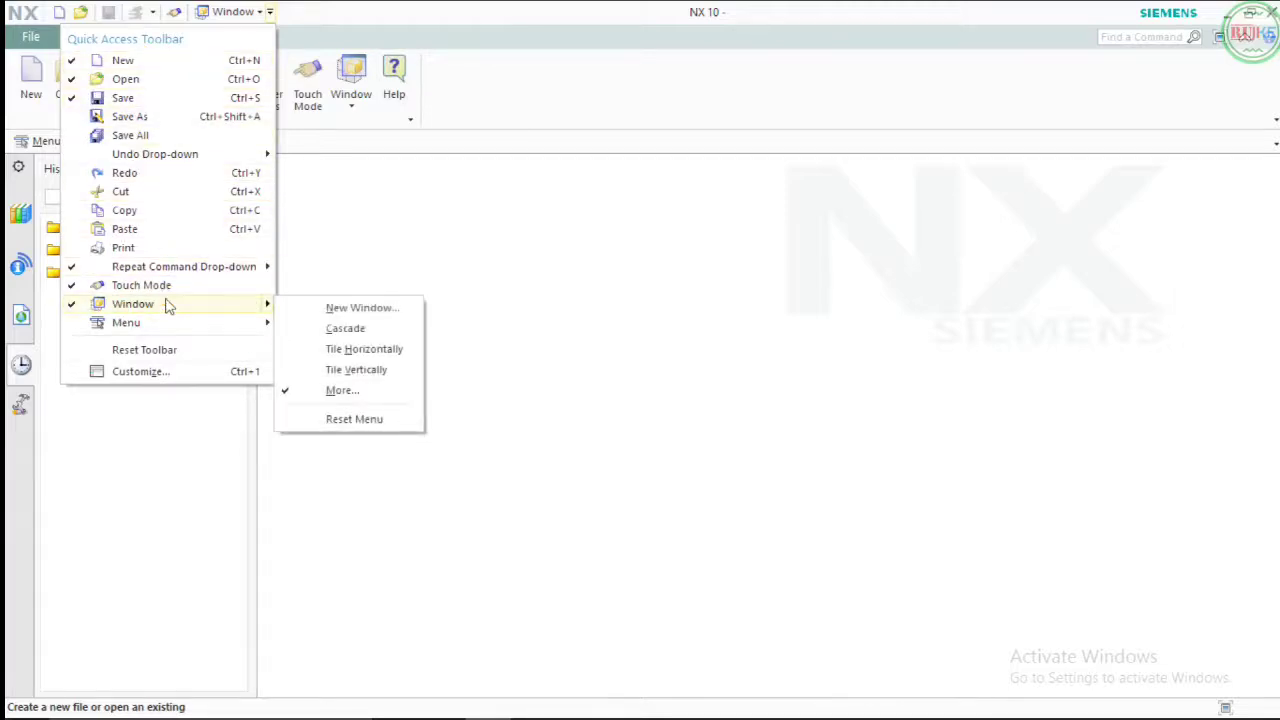
{"action": "mouse_move", "coordinate": [175, 276]}
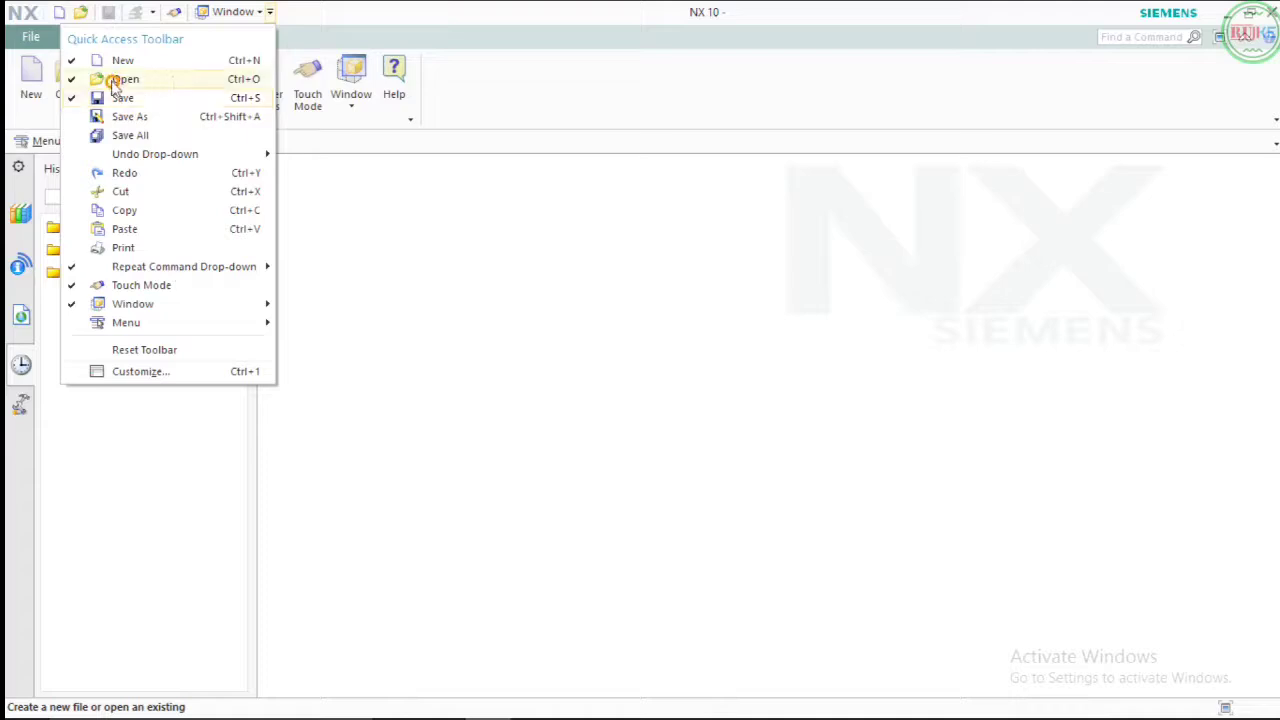
{"action": "left_click", "coordinate": [79, 98]}
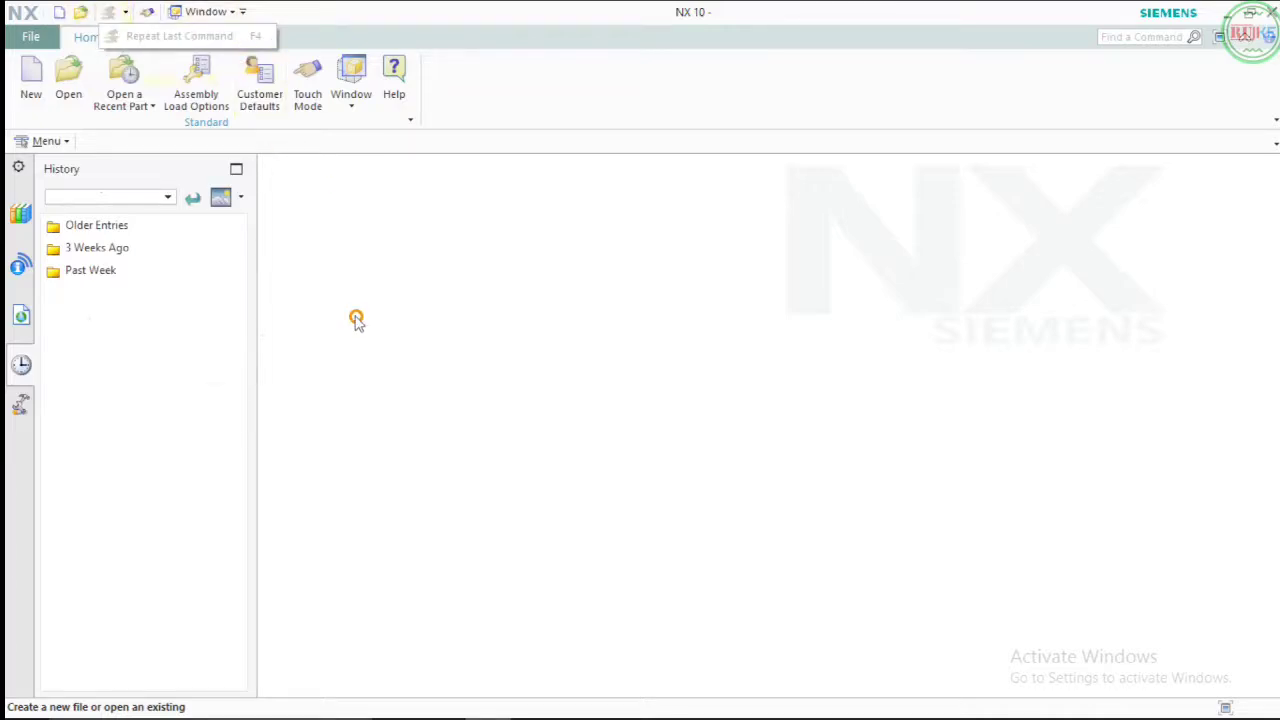
{"action": "left_click", "coordinate": [362, 258]}
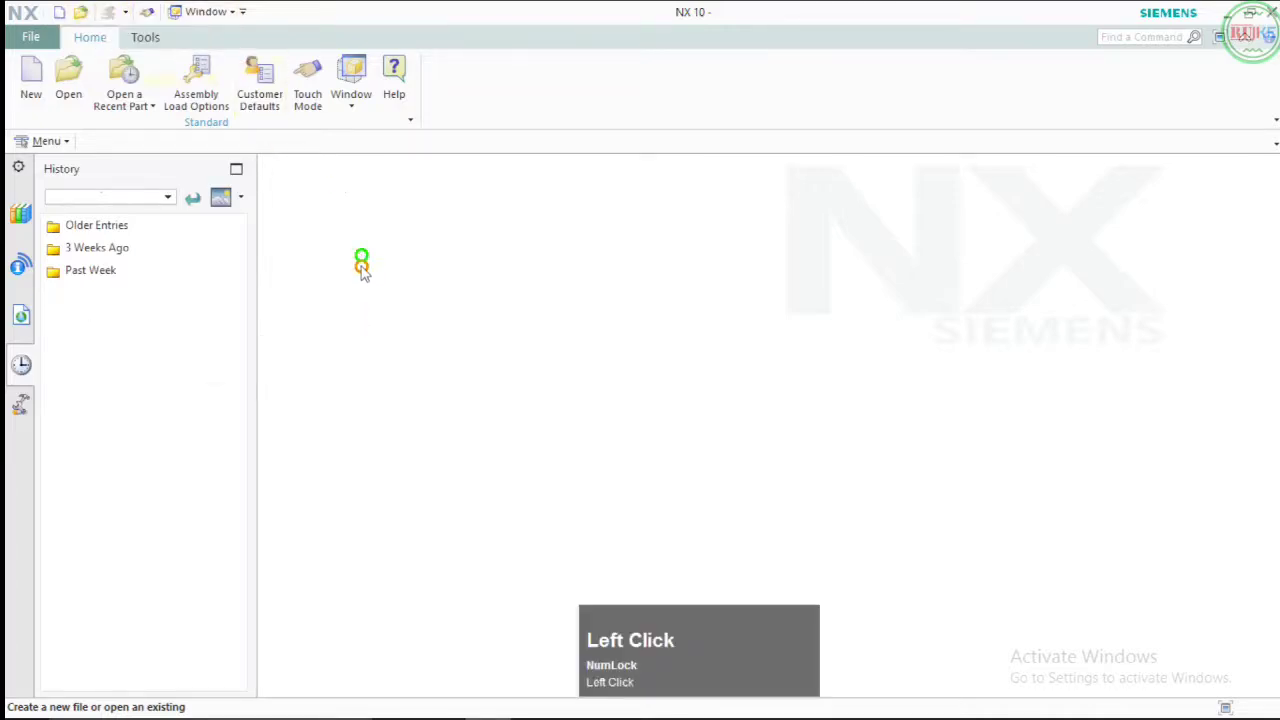
Step: Add the Save command back to the Quick Access Toolbar
{"action": "left_click", "coordinate": [242, 12]}
{"action": "left_click", "coordinate": [233, 12]}
{"action": "left_click", "coordinate": [242, 11]}
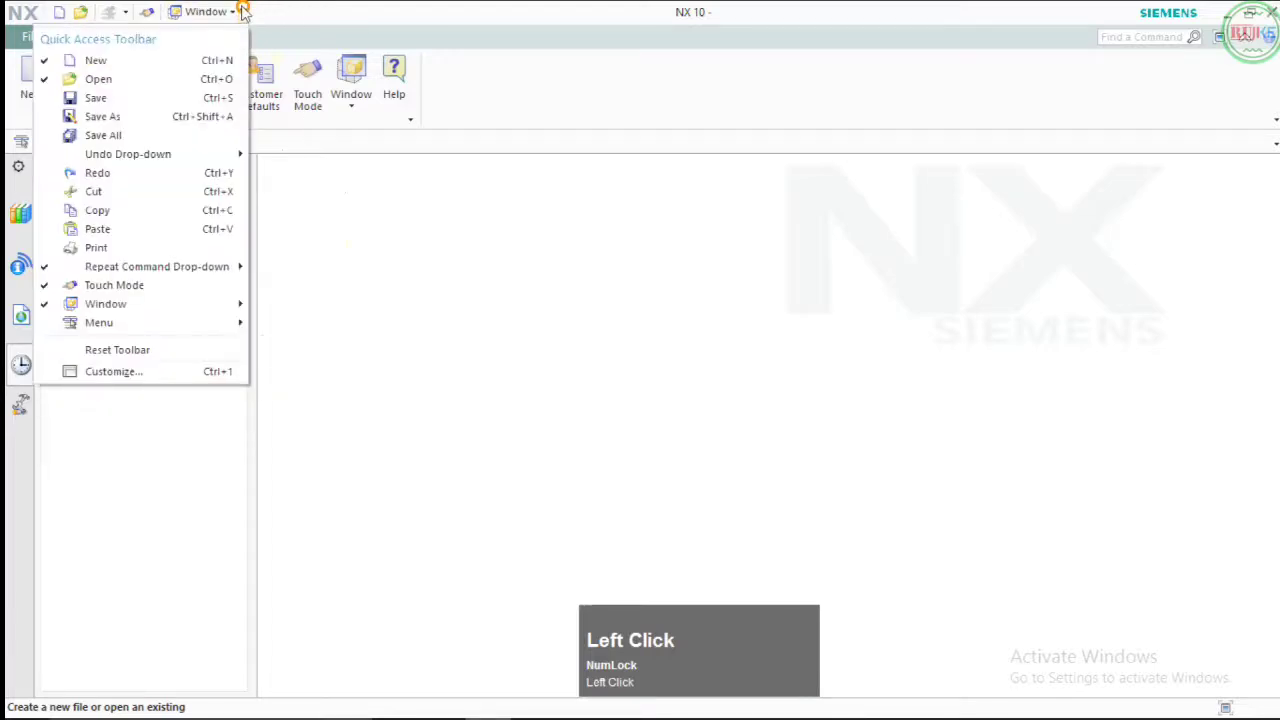
{"action": "left_click", "coordinate": [244, 11]}
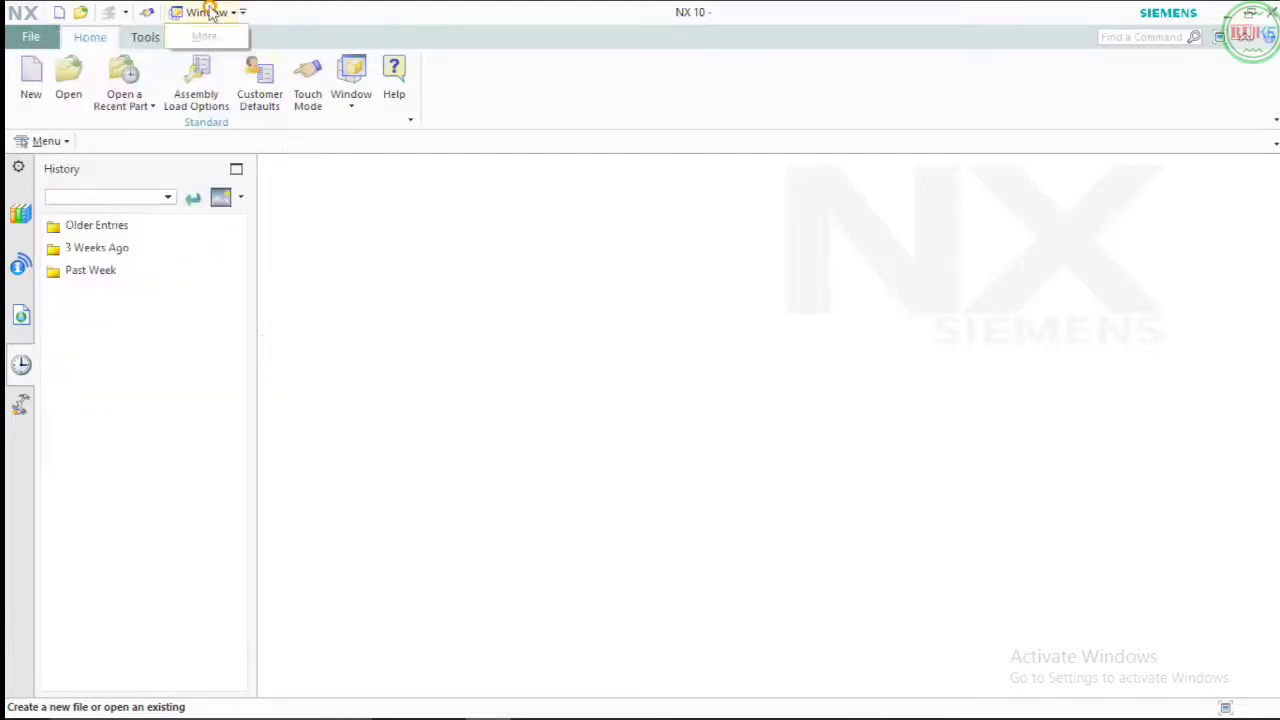
{"action": "left_click", "coordinate": [243, 12]}
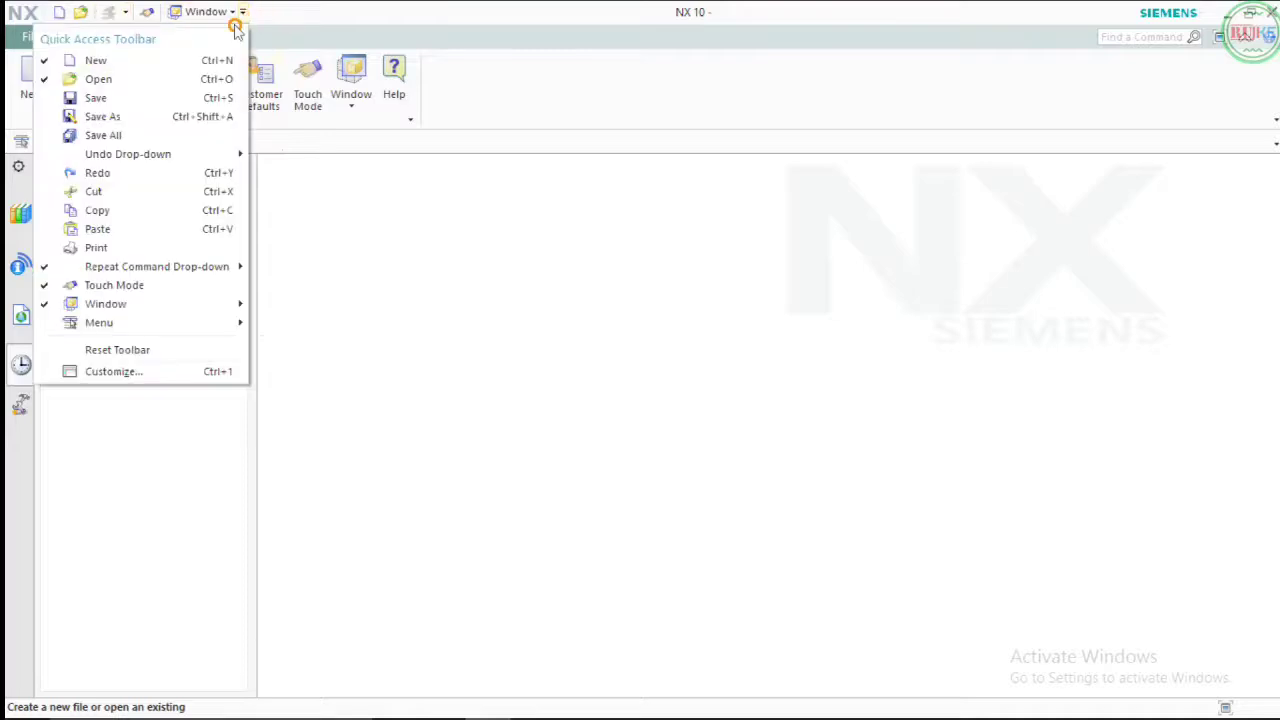
{"action": "left_click", "coordinate": [55, 97]}
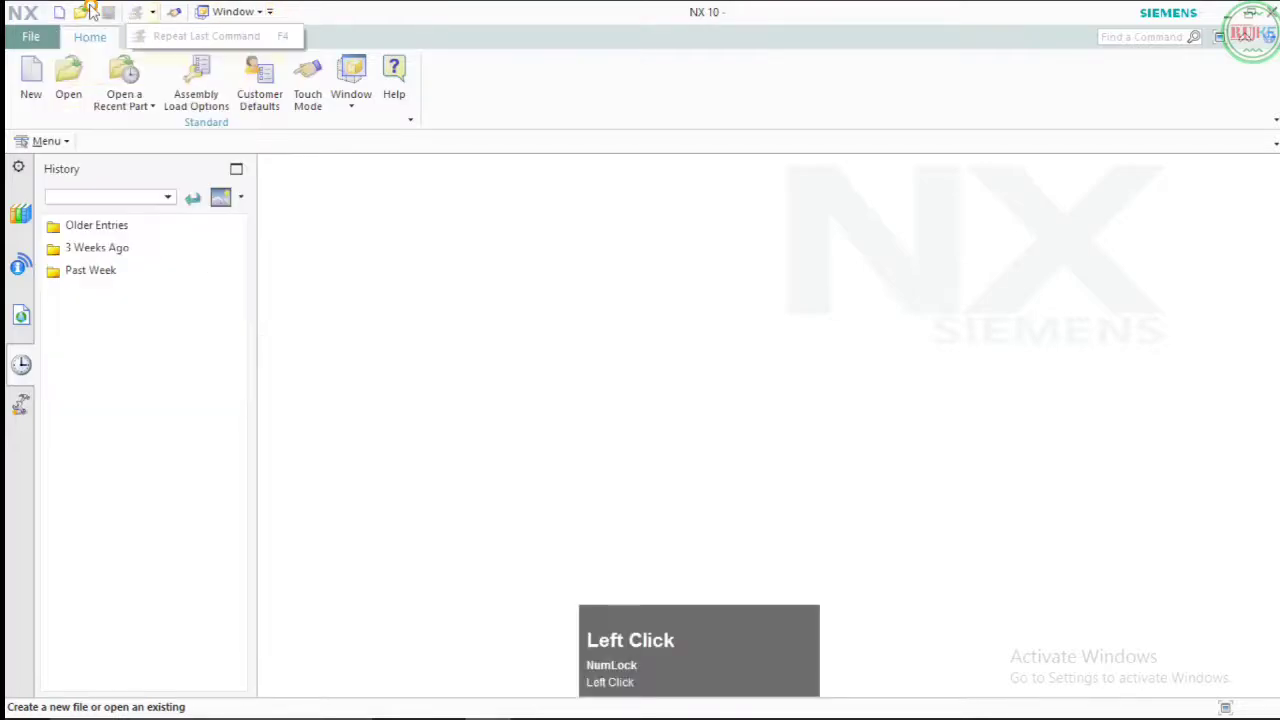
{"action": "key", "text": "d"}
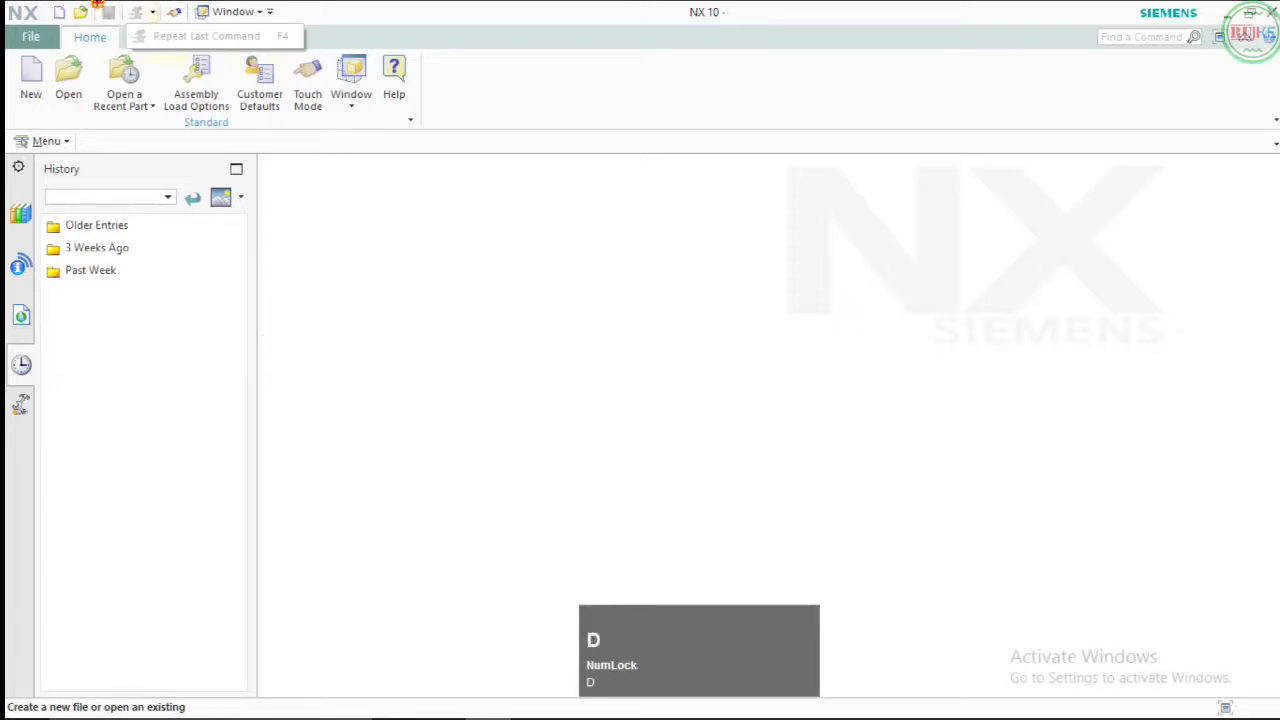
{"action": "left_click_drag", "start_coordinate": [106, 10], "coordinate": [124, 26], "text": "ctrl"}
{"action": "key", "text": "d"}
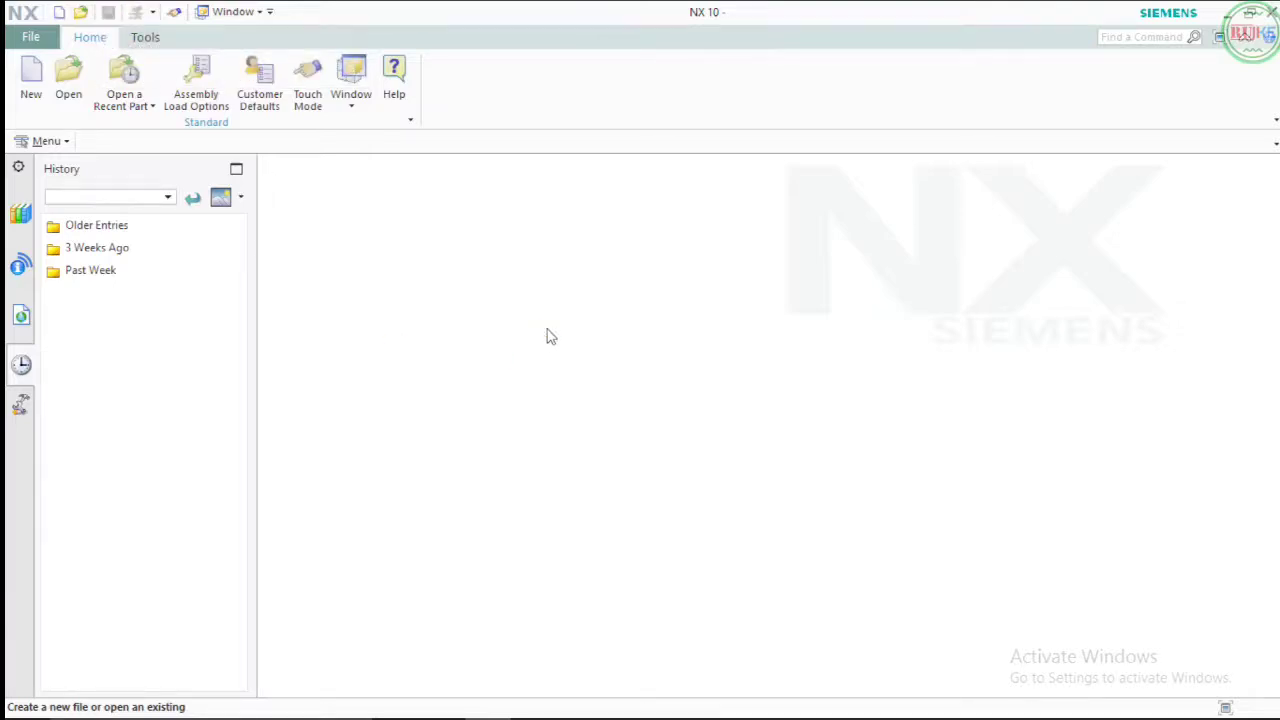
{"action": "key", "text": "shift+s"}
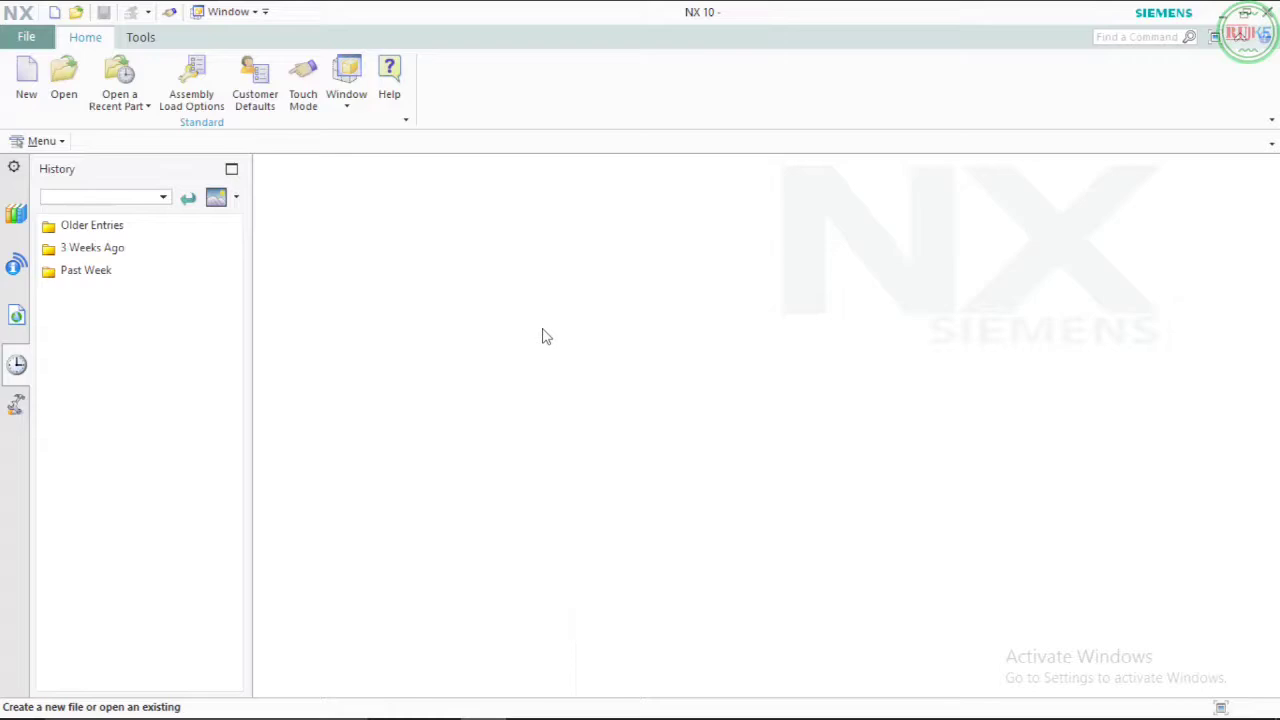
{"action": "left_click", "coordinate": [302, 327]}
{"action": "left_click", "coordinate": [508, 37]}
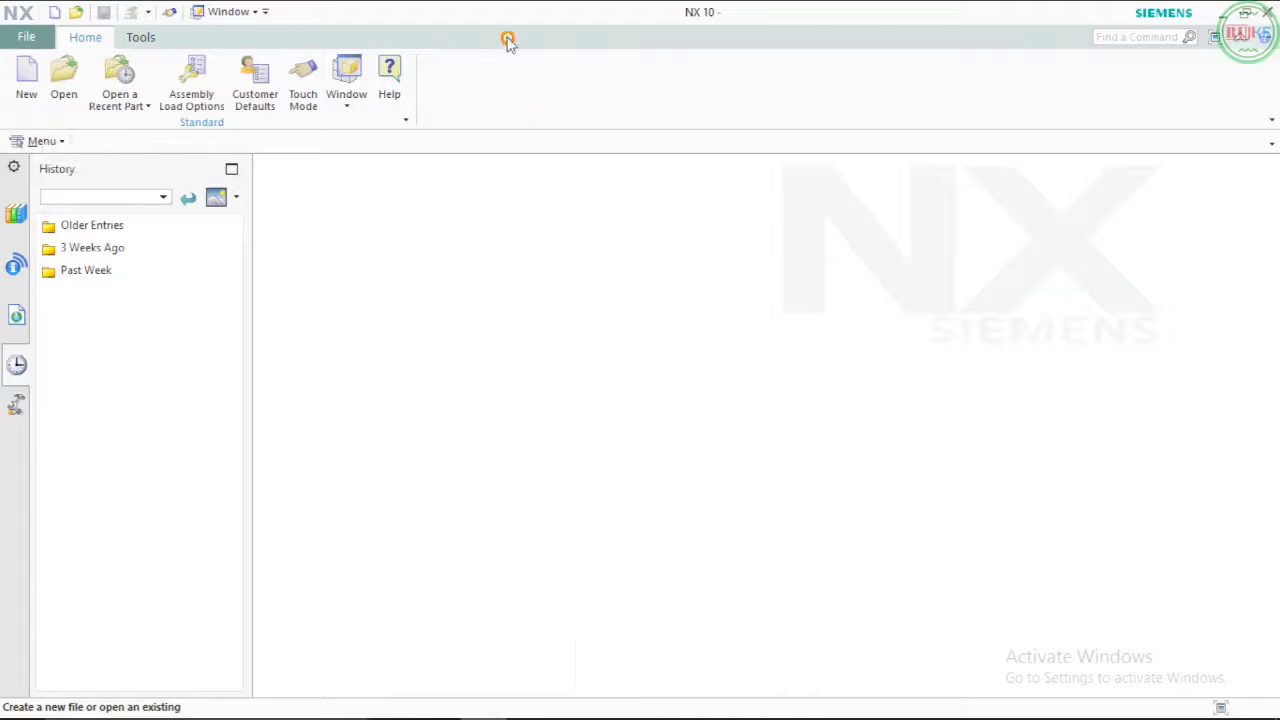
{"action": "left_click", "coordinate": [26, 100]}
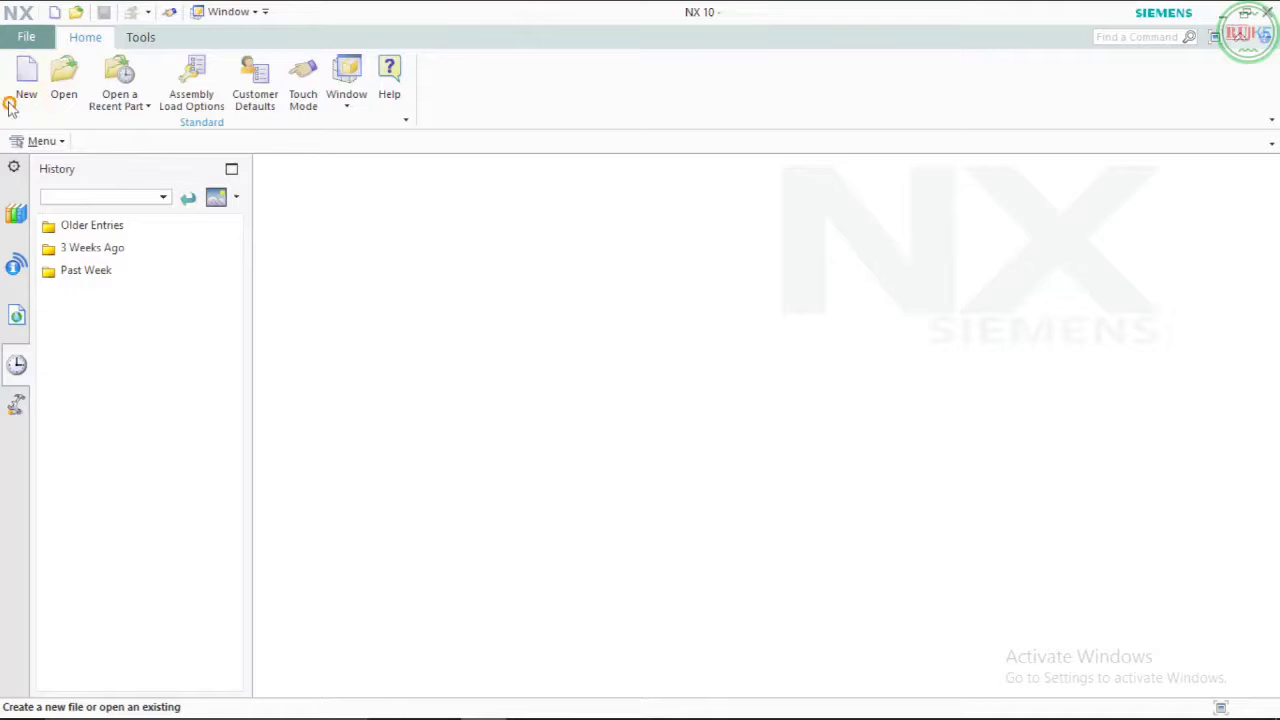
{"action": "left_click", "coordinate": [765, 440]}
{"action": "key", "text": "d"}
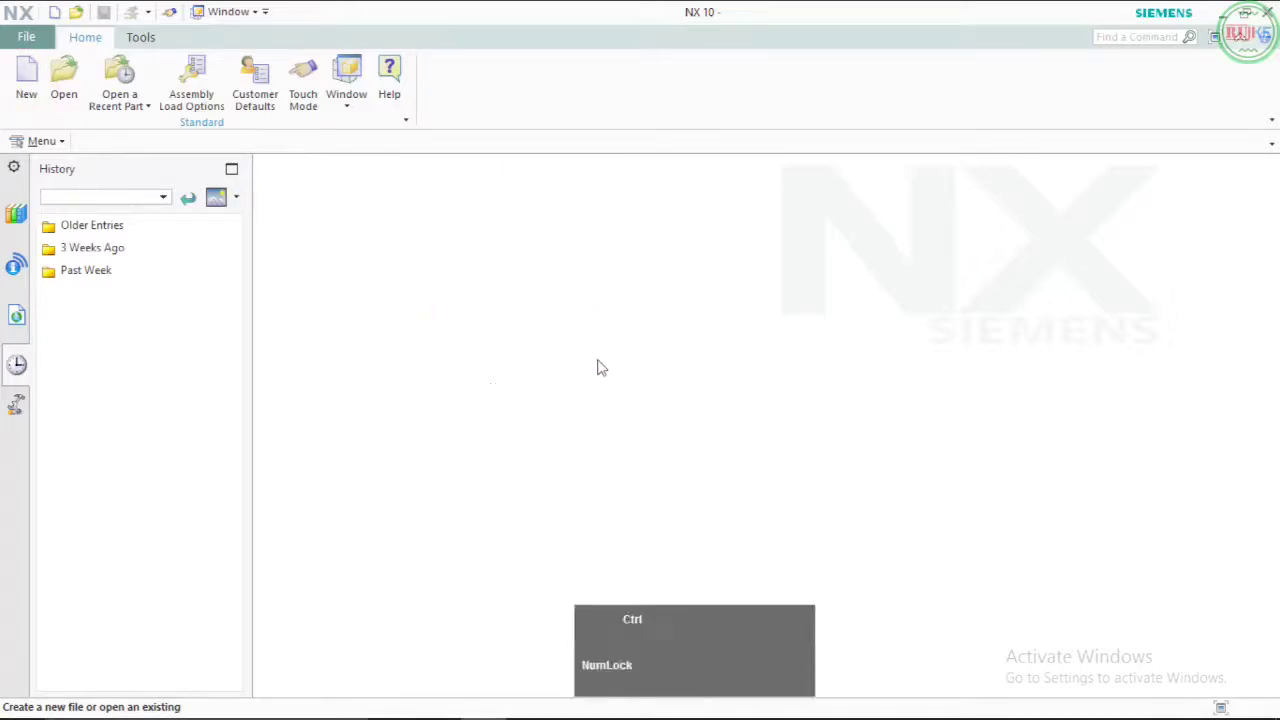
Step: Start creating a new file and move the New dialog slightly down from the window's upper edge
{"action": "key", "text": "ctrl+n"}
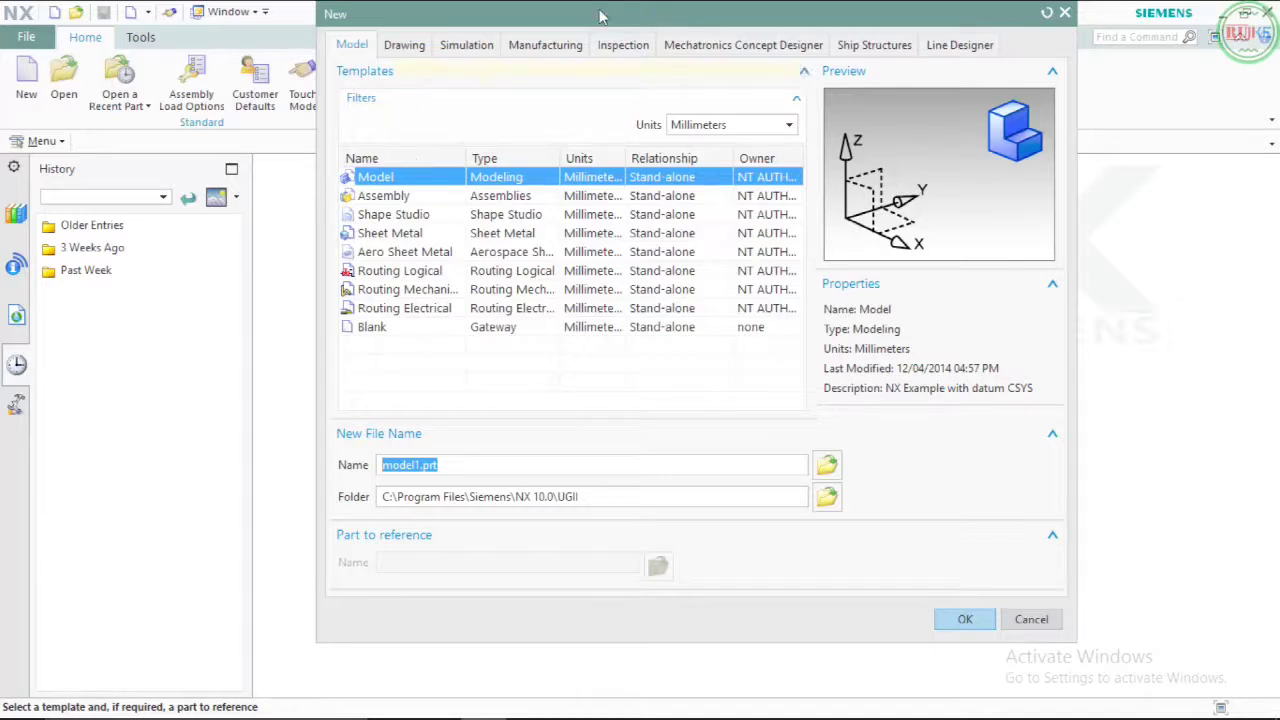
{"action": "mouse_move", "coordinate": [600, 15]}
{"action": "left_mouse_down"}
{"action": "mouse_move", "coordinate": [590, 46]}
{"action": "mouse_move", "coordinate": [619, 16]}
{"action": "mouse_move", "coordinate": [608, 36]}
{"action": "left_mouse_up"}
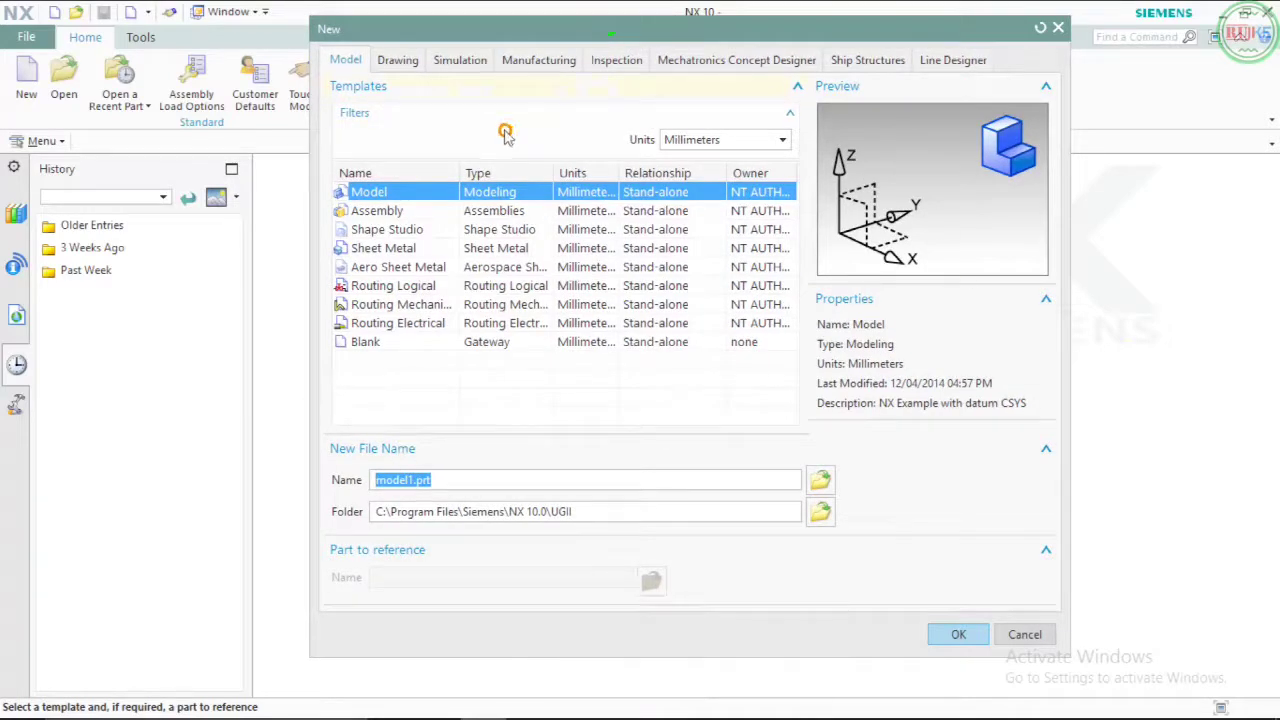
{"action": "key", "text": "shift+s"}
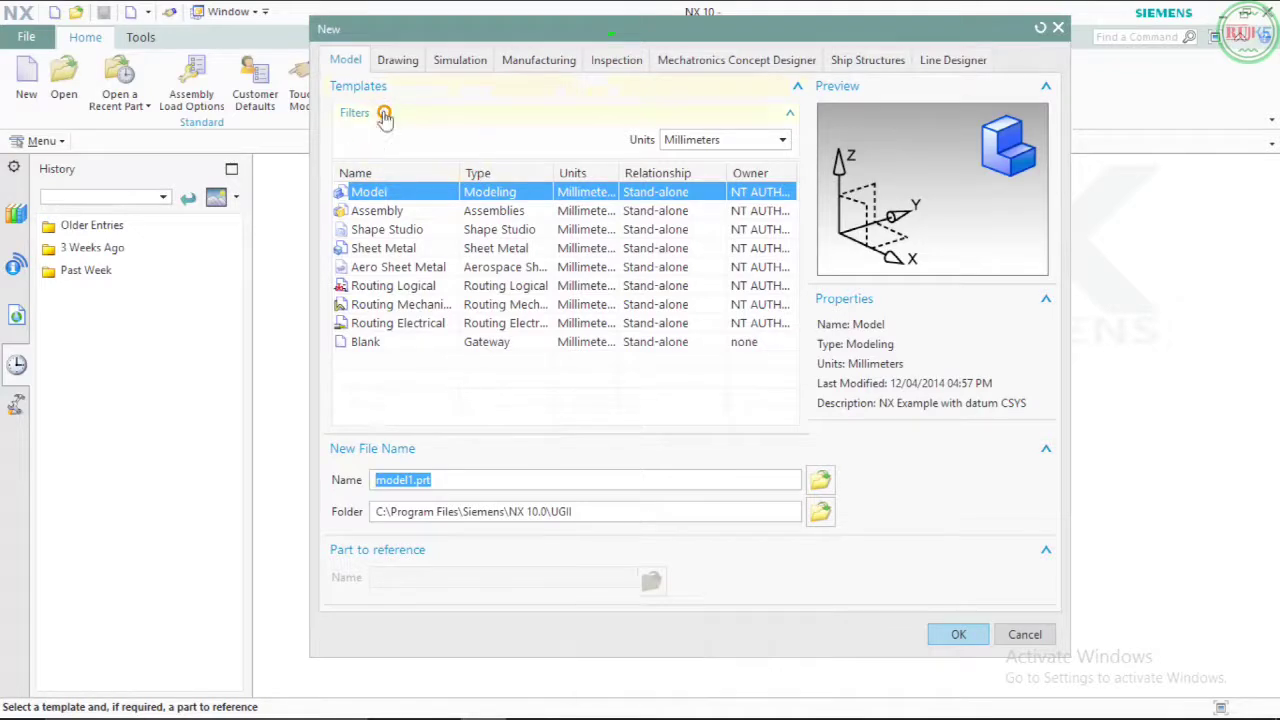
{"action": "key", "text": "d"}
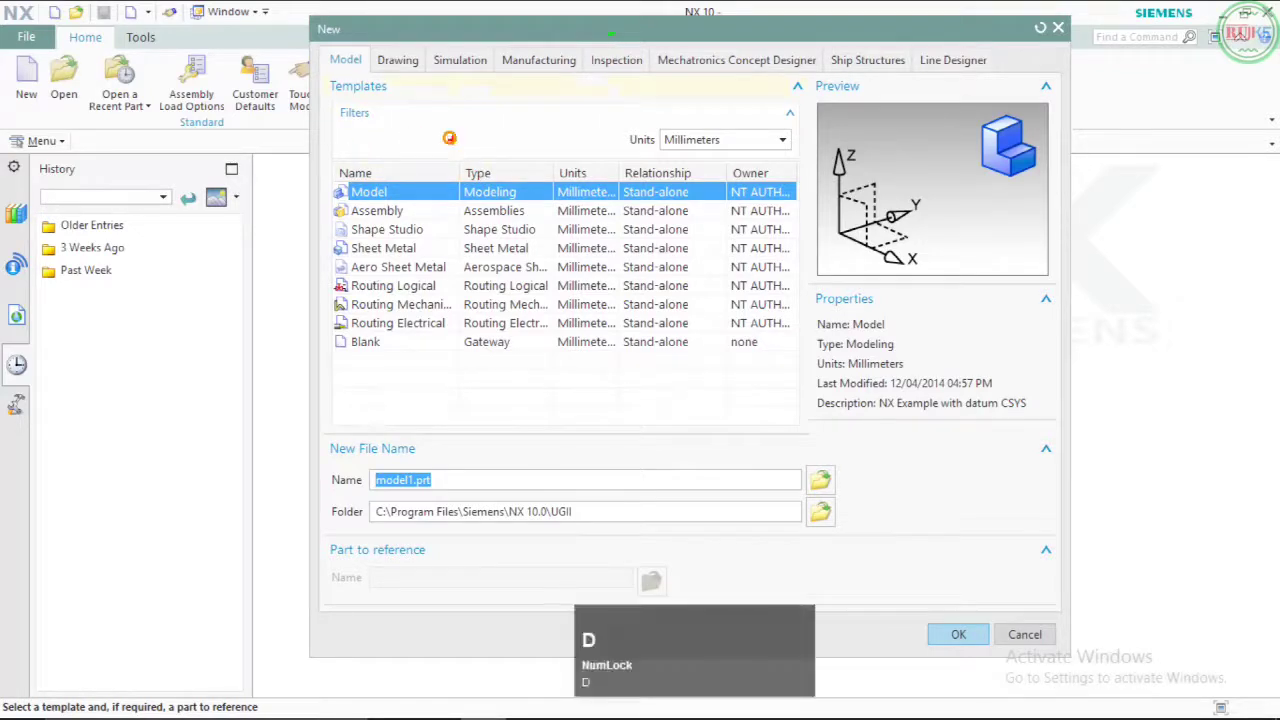
{"action": "mouse_move", "coordinate": [318, 47]}
{"action": "left_mouse_down"}
{"action": "mouse_move", "coordinate": [338, 60]}
{"action": "mouse_move", "coordinate": [905, 86]}
{"action": "mouse_move", "coordinate": [993, 72]}
{"action": "left_mouse_up"}
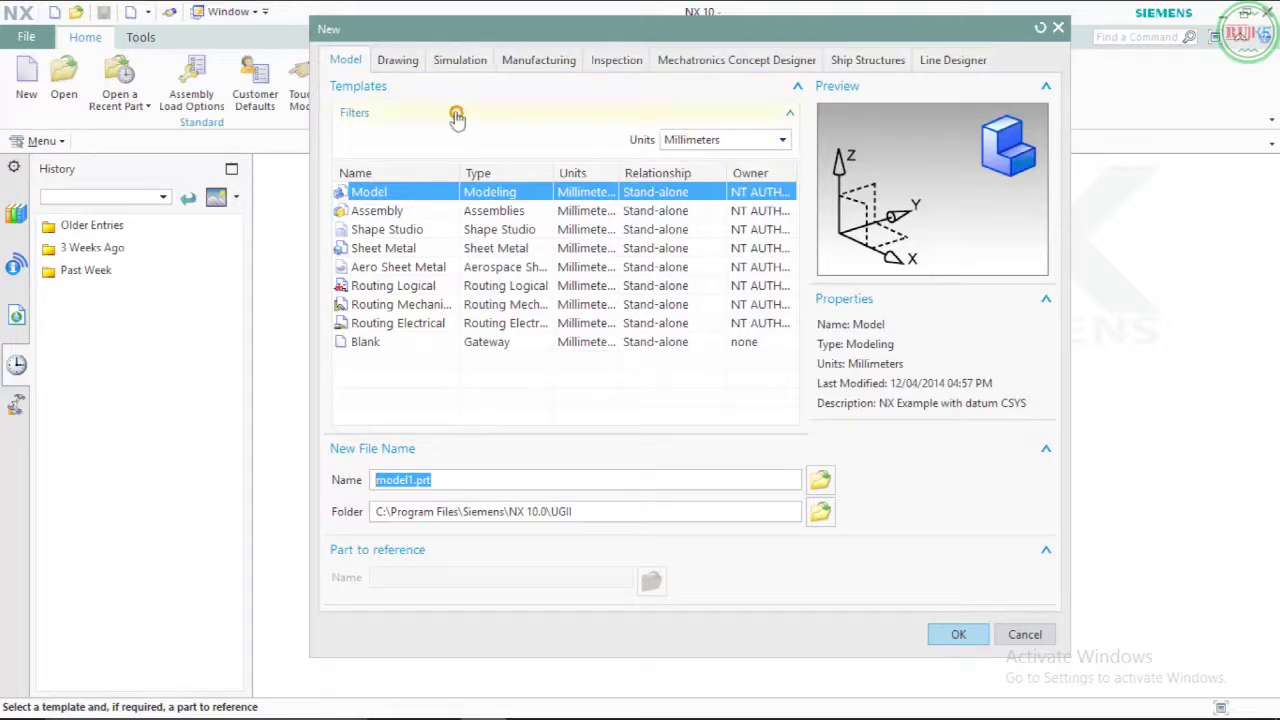
{"action": "key", "text": "d"}
{"action": "mouse_move", "coordinate": [615, 124]}
{"action": "left_mouse_down"}
{"action": "mouse_move", "coordinate": [709, 152]}
{"action": "mouse_move", "coordinate": [803, 157]}
{"action": "left_mouse_up"}
Step: Examine the unit choices offered for filtering the new-file model templates, leaving the filter on Millimeters
{"action": "left_click", "coordinate": [757, 145]}
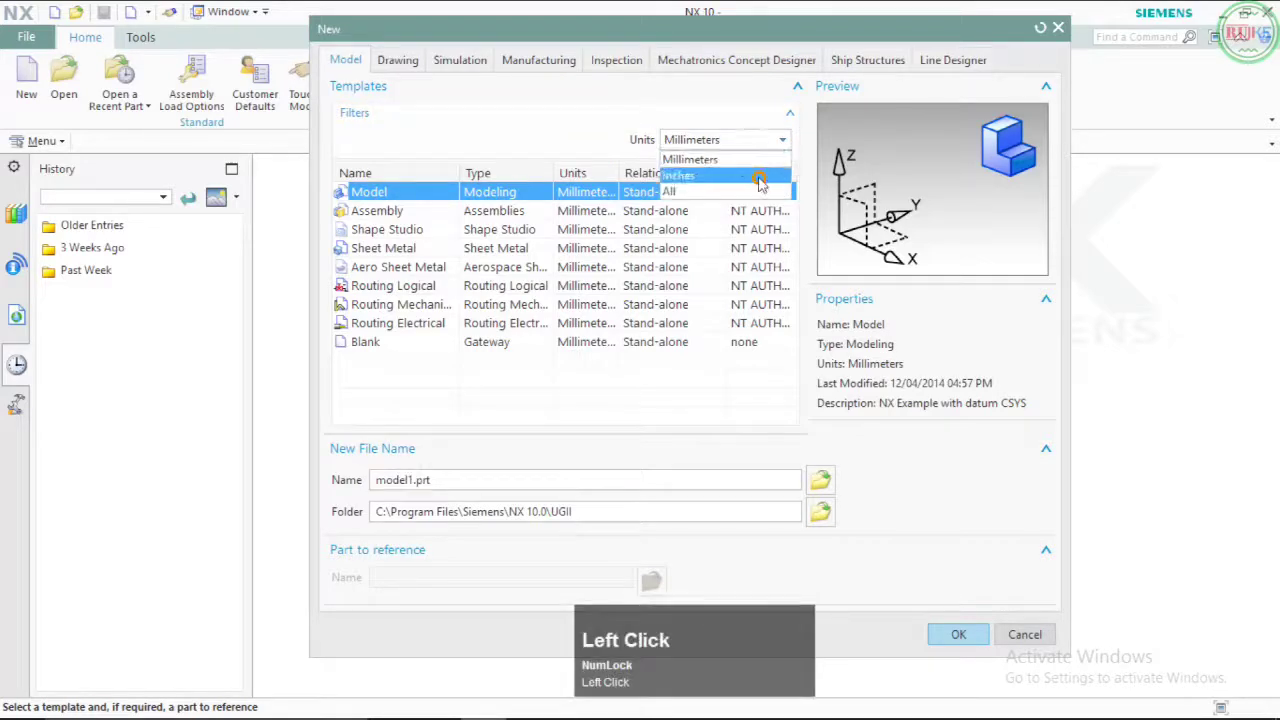
{"action": "left_click", "coordinate": [541, 145]}
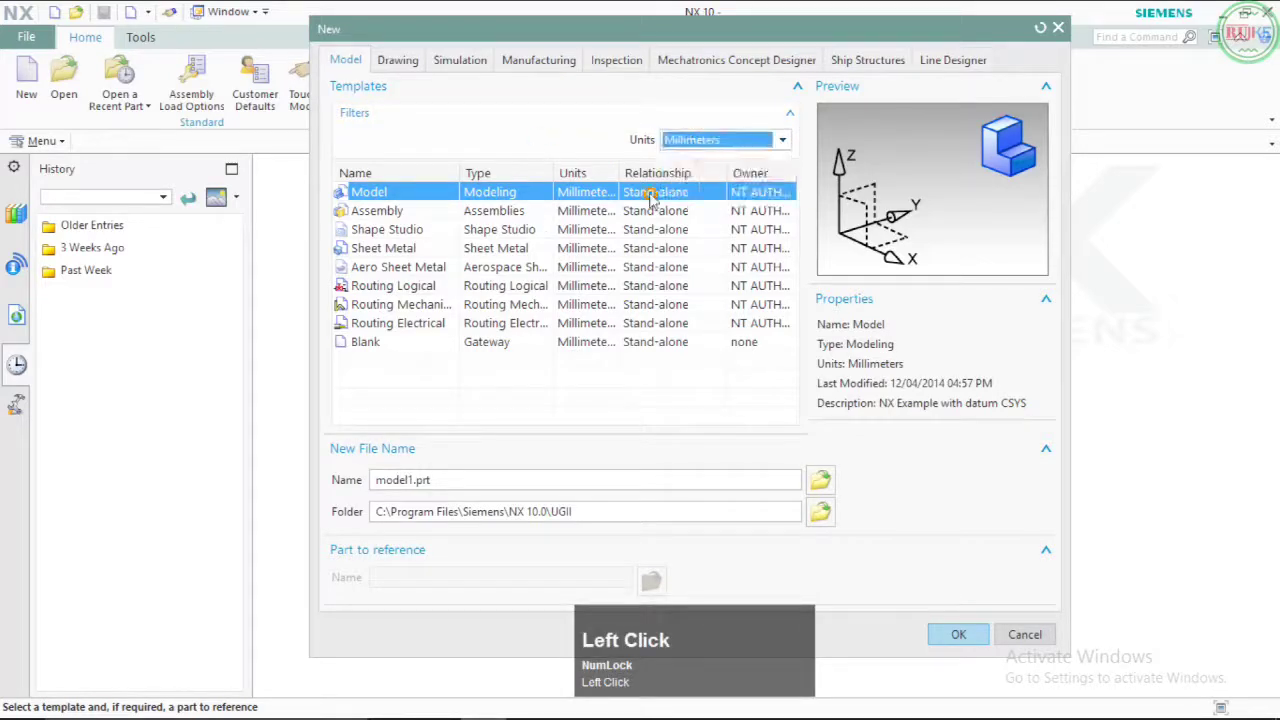
{"action": "left_click", "coordinate": [491, 140]}
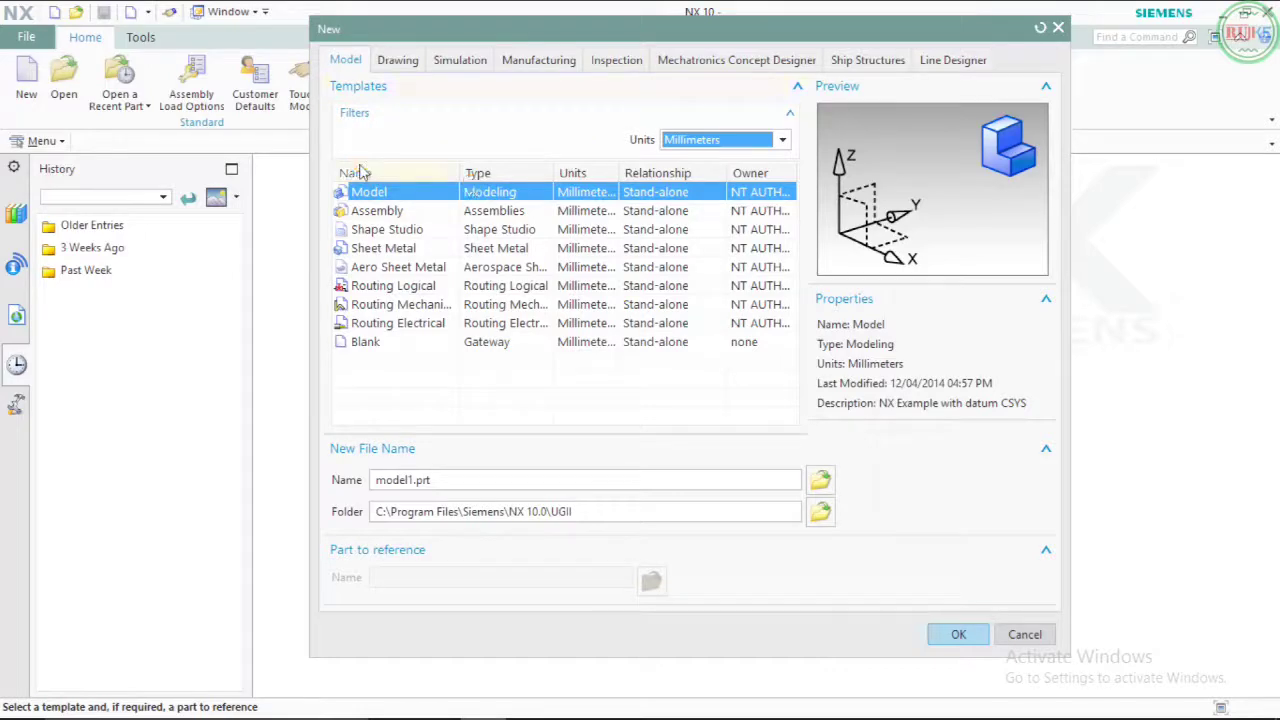
{"action": "key", "text": "d"}
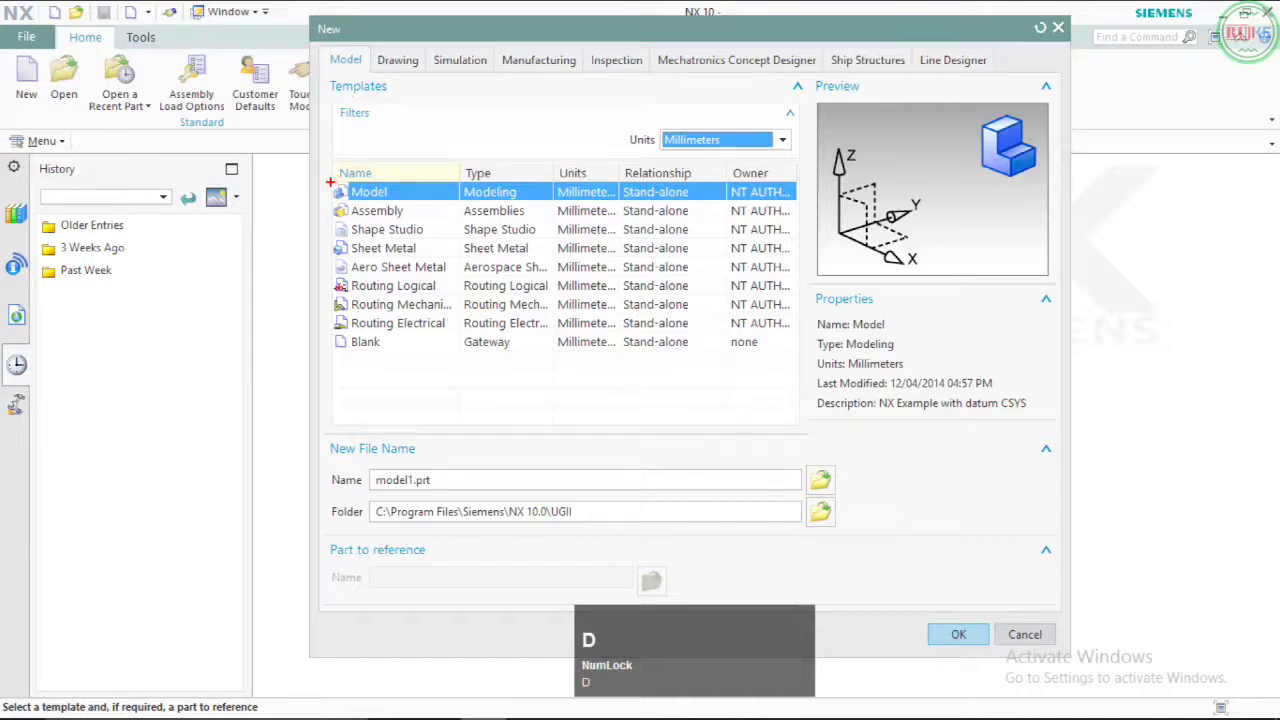
{"action": "left_click_drag", "start_coordinate": [330, 182], "coordinate": [799, 260], "text": "ctrl"}
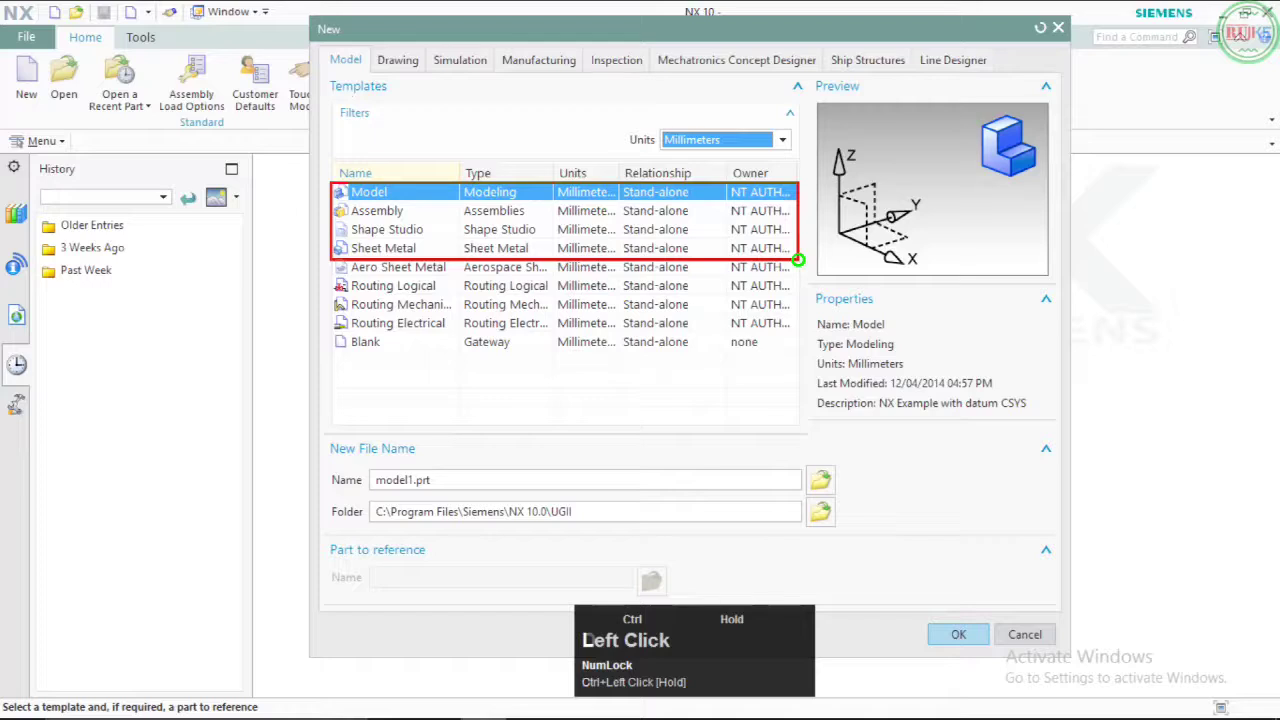
{"action": "left_click_drag", "start_coordinate": [799, 260], "coordinate": [797, 260], "text": "ctrl"}
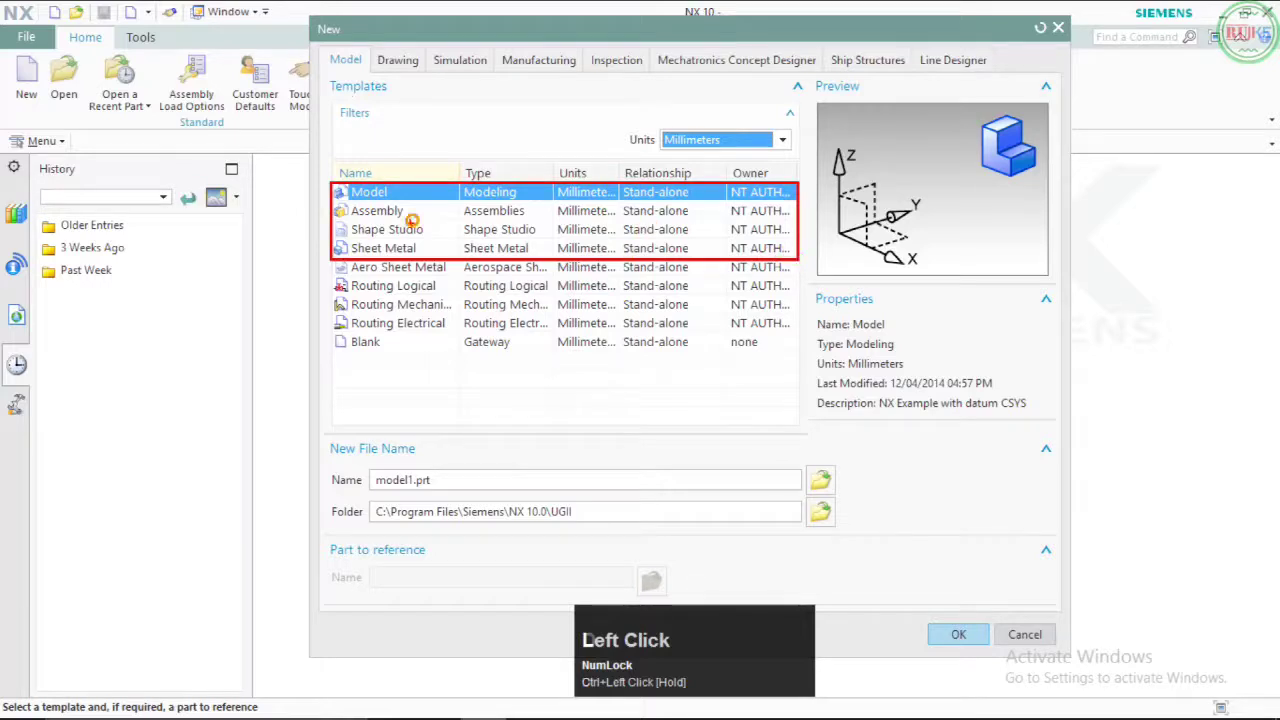
{"action": "key", "text": "d"}
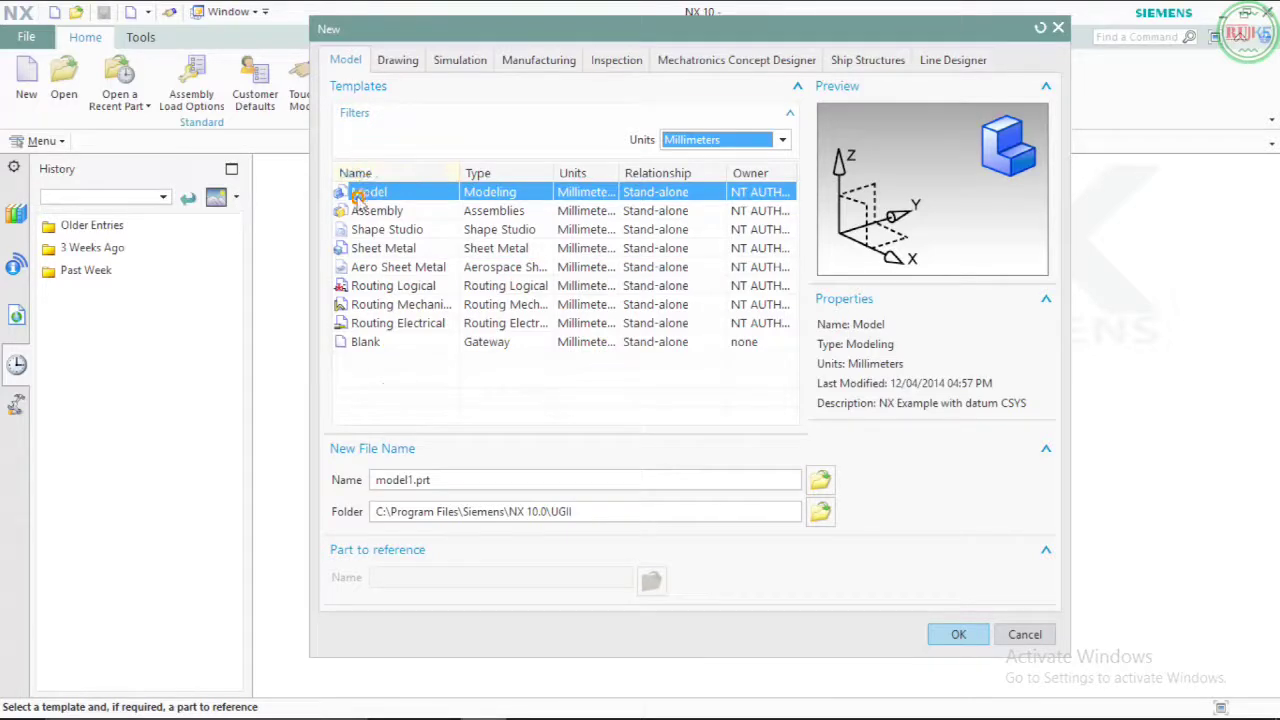
{"action": "key", "text": "d"}
{"action": "left_click", "coordinate": [398, 197]}
{"action": "left_click", "coordinate": [408, 214]}
{"action": "key", "text": "d"}
{"action": "mouse_move", "coordinate": [322, 200]}
{"action": "left_mouse_down"}
{"action": "mouse_move", "coordinate": [355, 183]}
{"action": "mouse_move", "coordinate": [349, 229]}
{"action": "left_mouse_up"}
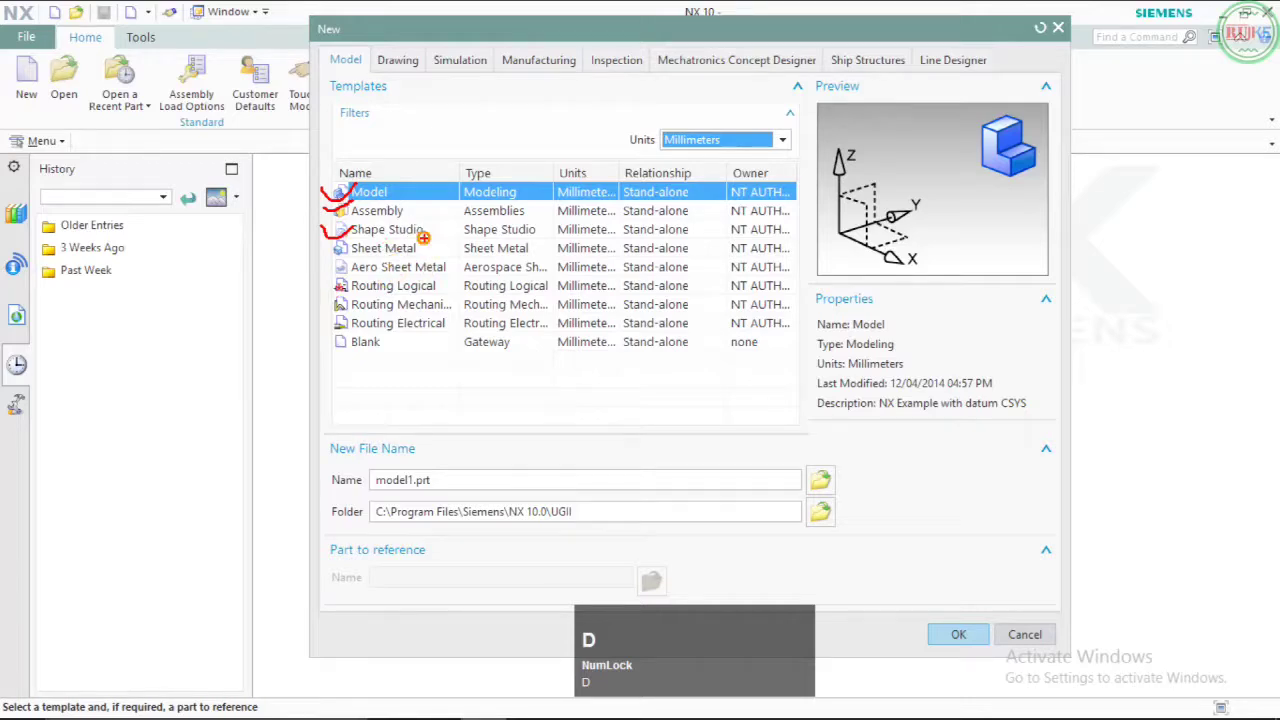
{"action": "key", "text": "Escape"}
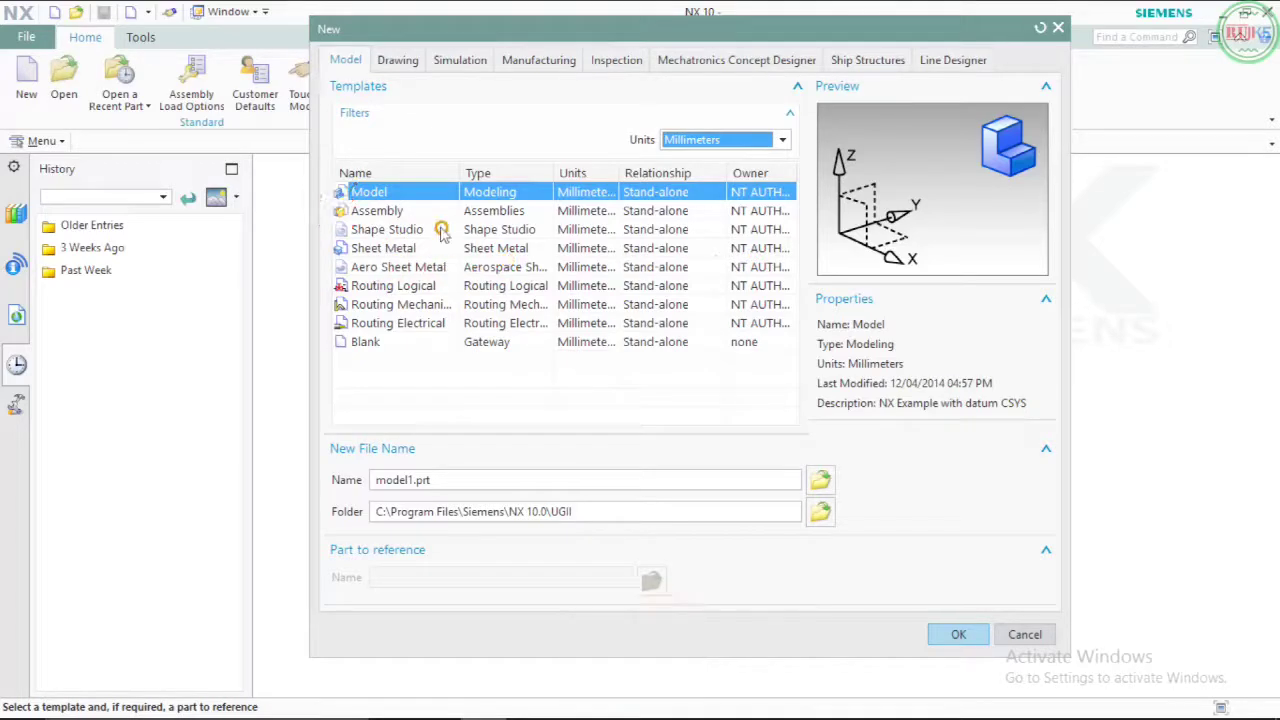
Step: Select the Shape Studio template among the model templates for the new file
{"action": "left_click", "coordinate": [383, 232]}
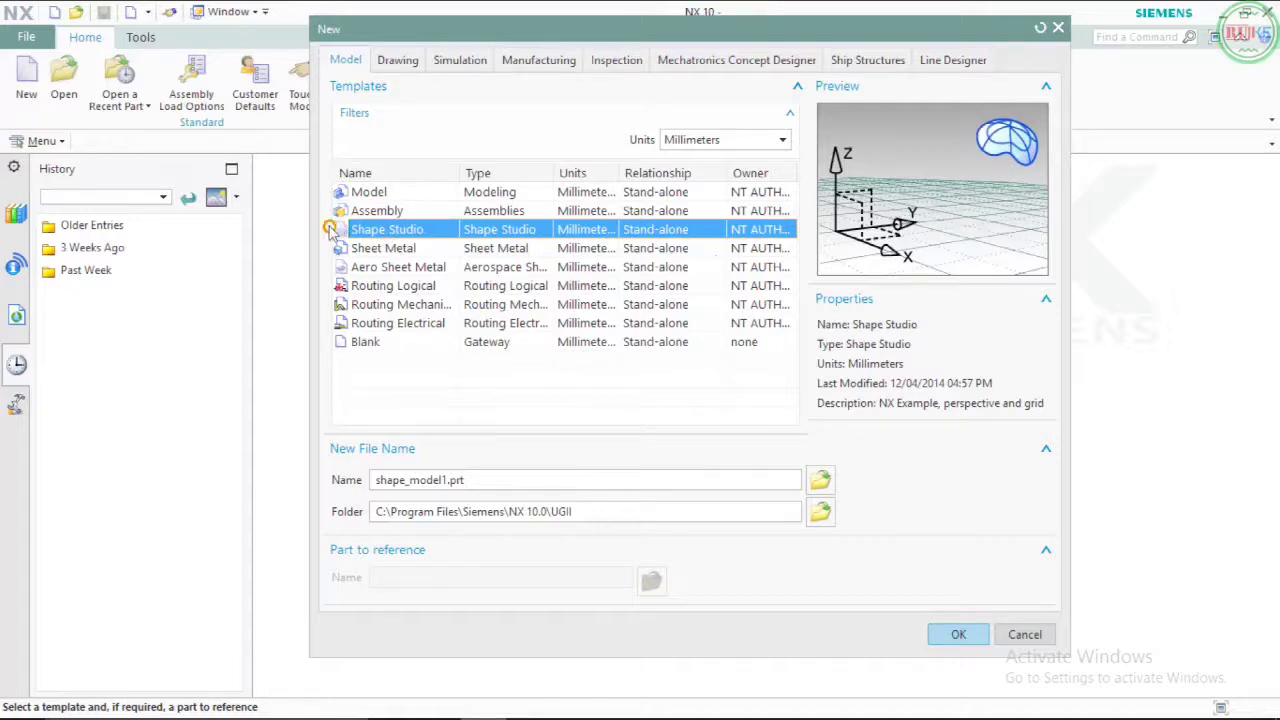
{"action": "key", "text": "d"}
{"action": "left_click_drag", "start_coordinate": [323, 236], "coordinate": [350, 230]}
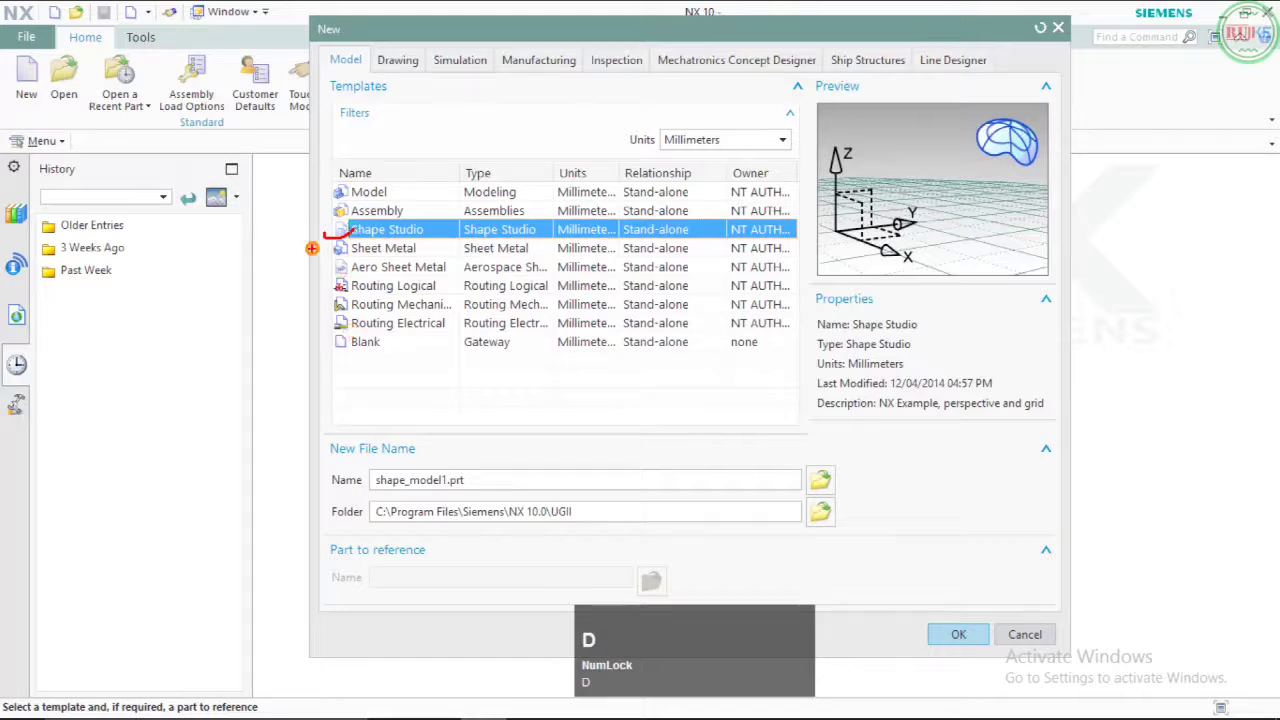
{"action": "left_click_drag", "start_coordinate": [316, 246], "coordinate": [339, 249]}
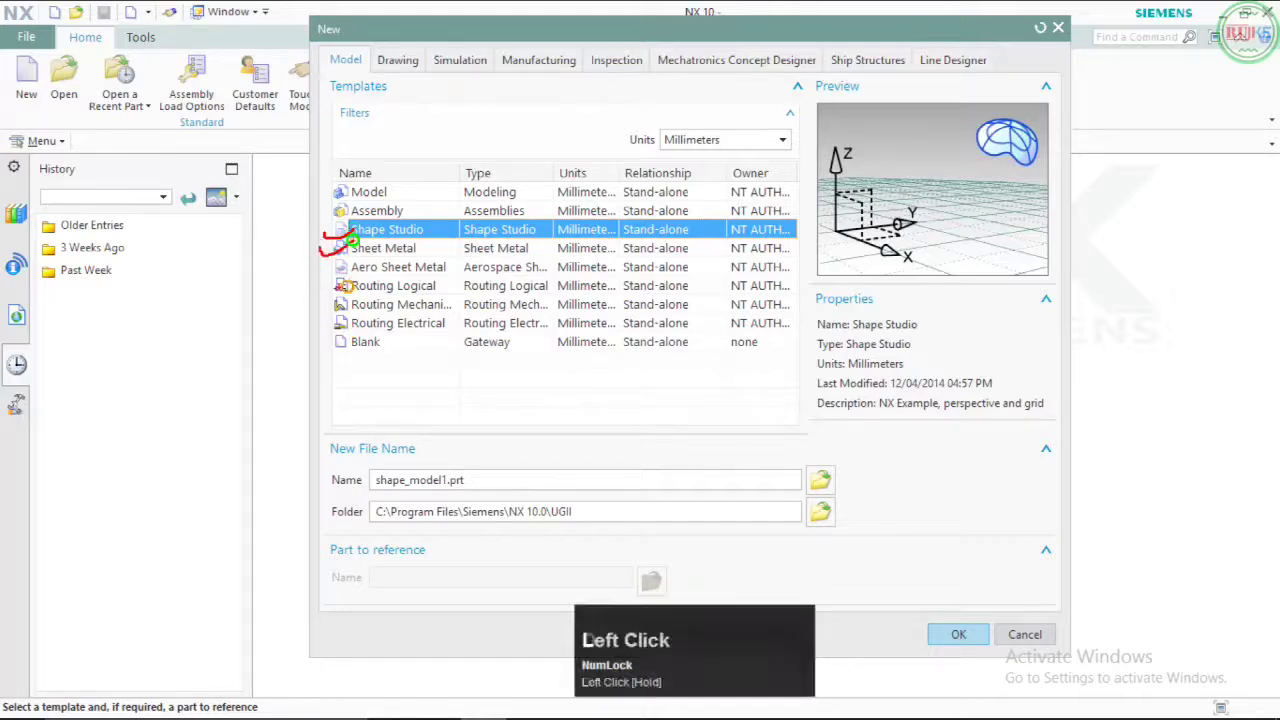
Step: Preview the Sheet Metal and Aero Sheet Metal model templates for the new file
{"action": "key", "text": "d"}
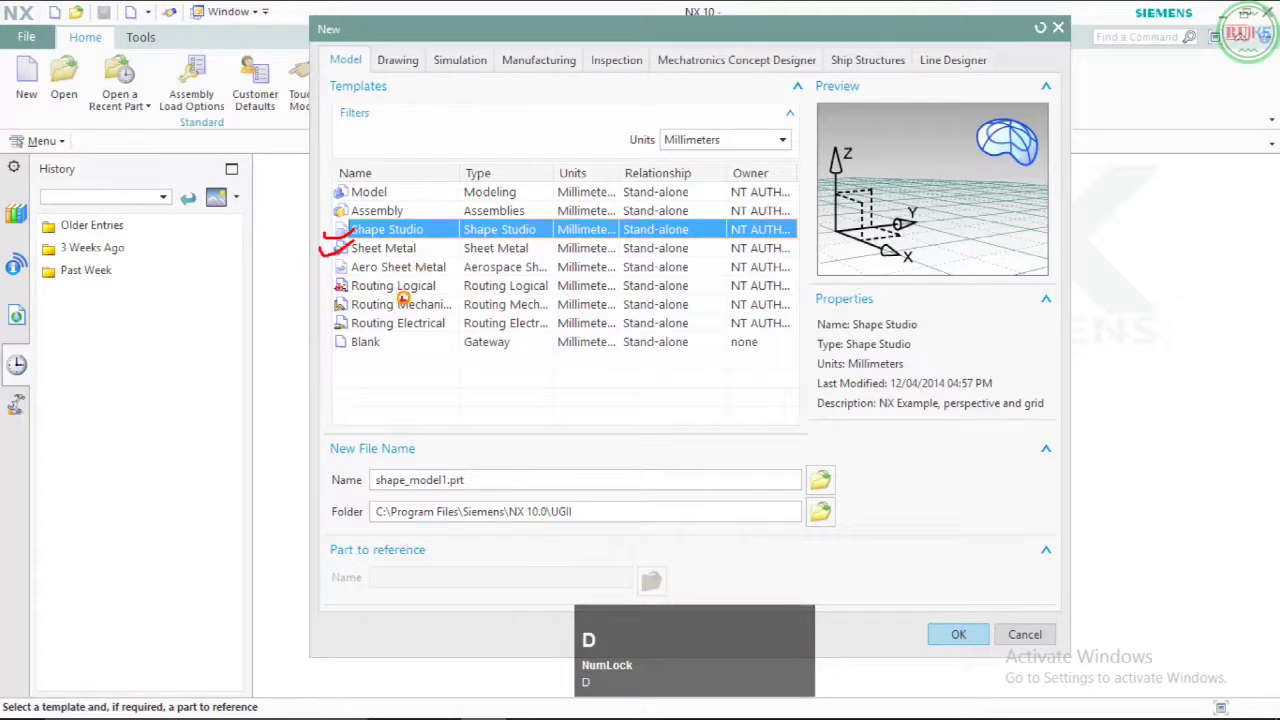
{"action": "left_click", "coordinate": [386, 248]}
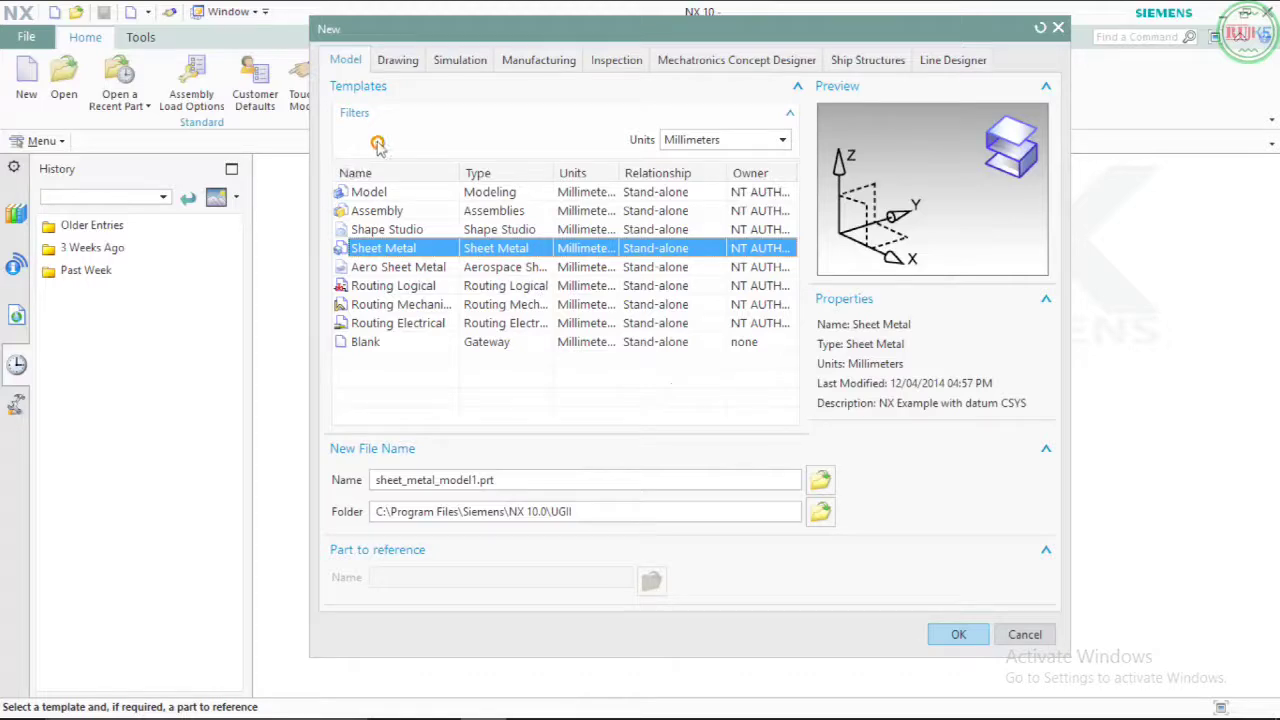
{"action": "left_click", "coordinate": [425, 270]}
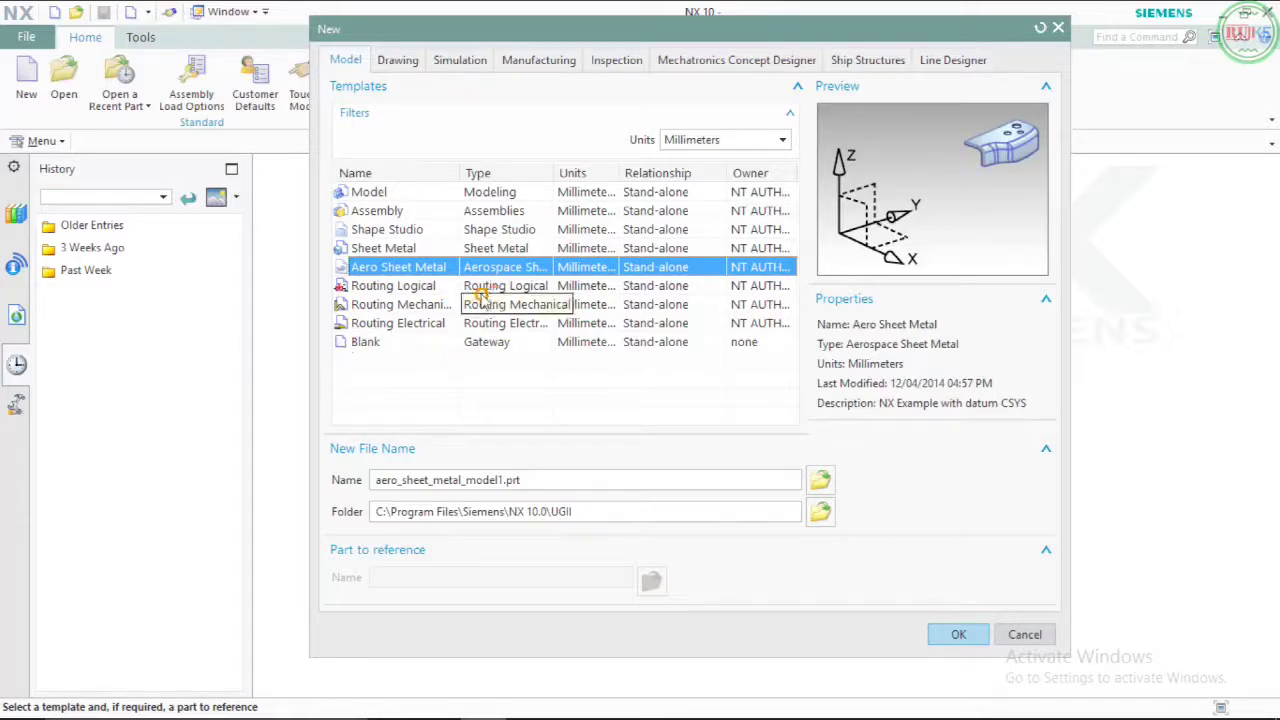
Step: Show the drawing templates available for the new file
{"action": "left_click", "coordinate": [381, 59]}
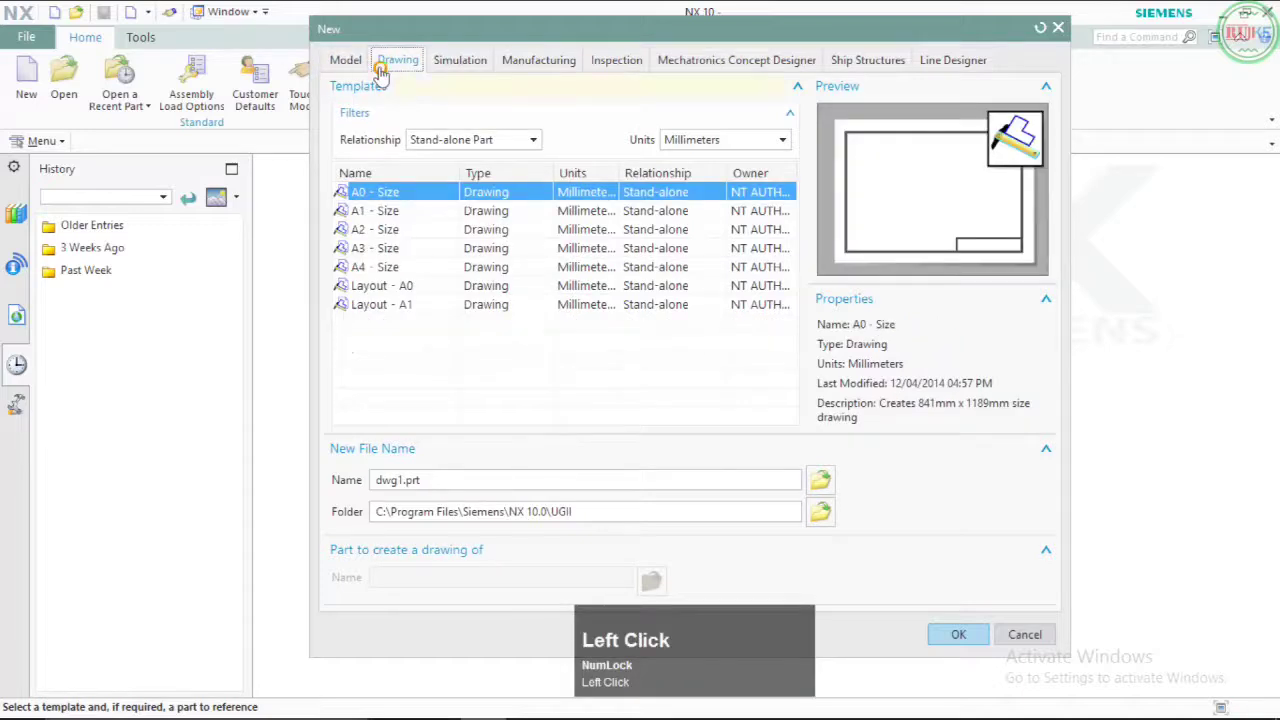
{"action": "key", "text": "d"}
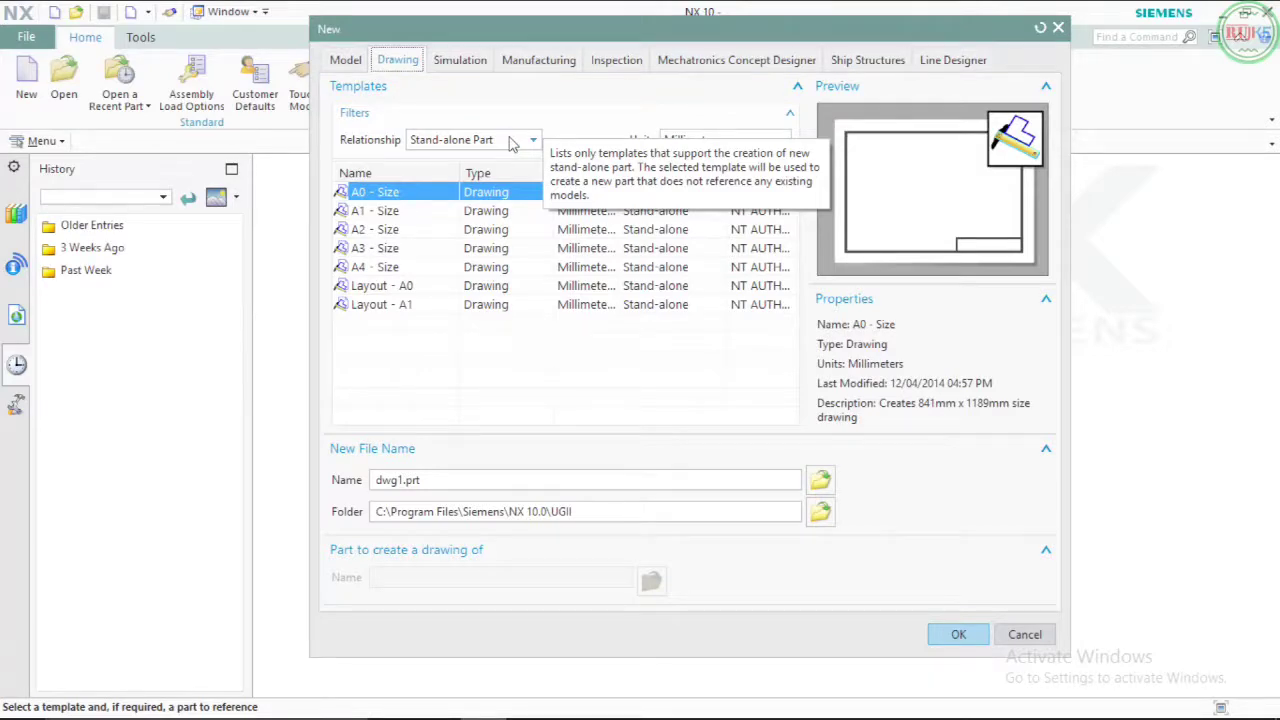
{"action": "key", "text": "d"}
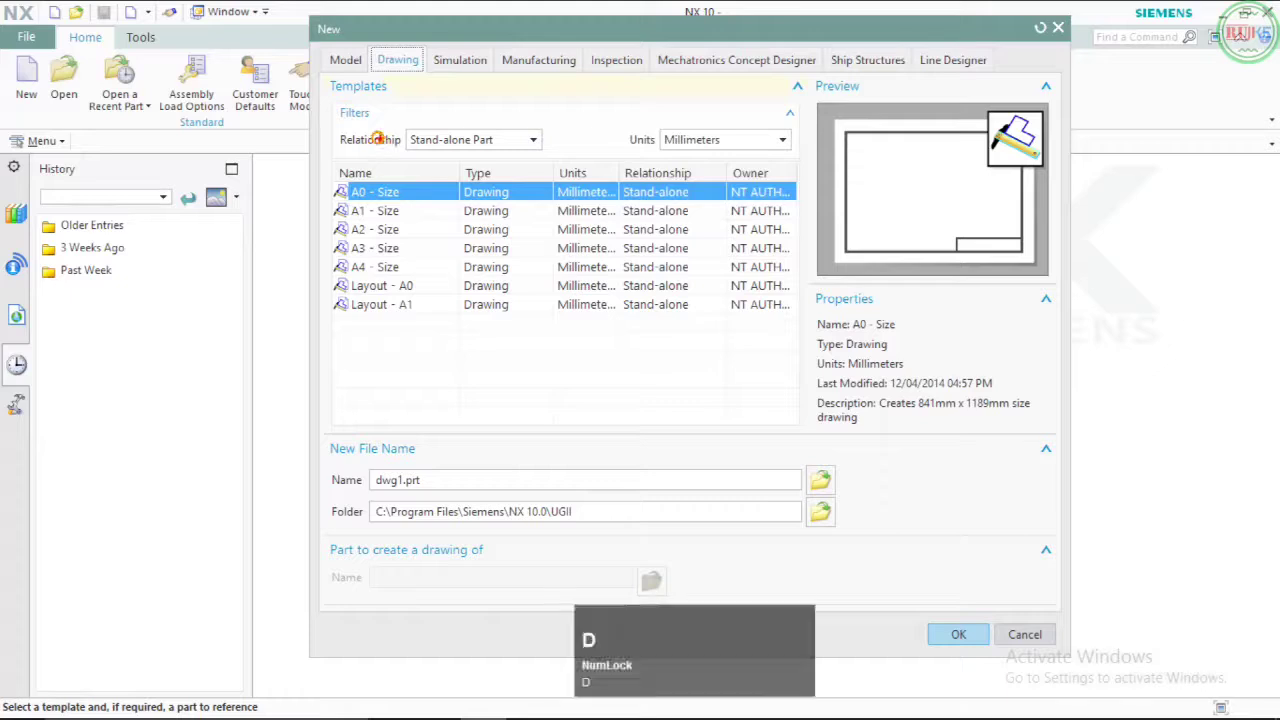
{"action": "left_click", "coordinate": [335, 118]}
{"action": "mouse_move", "coordinate": [335, 118]}
{"action": "left_mouse_down"}
{"action": "mouse_move", "coordinate": [360, 146]}
{"action": "mouse_move", "coordinate": [426, 148]}
{"action": "left_mouse_up"}
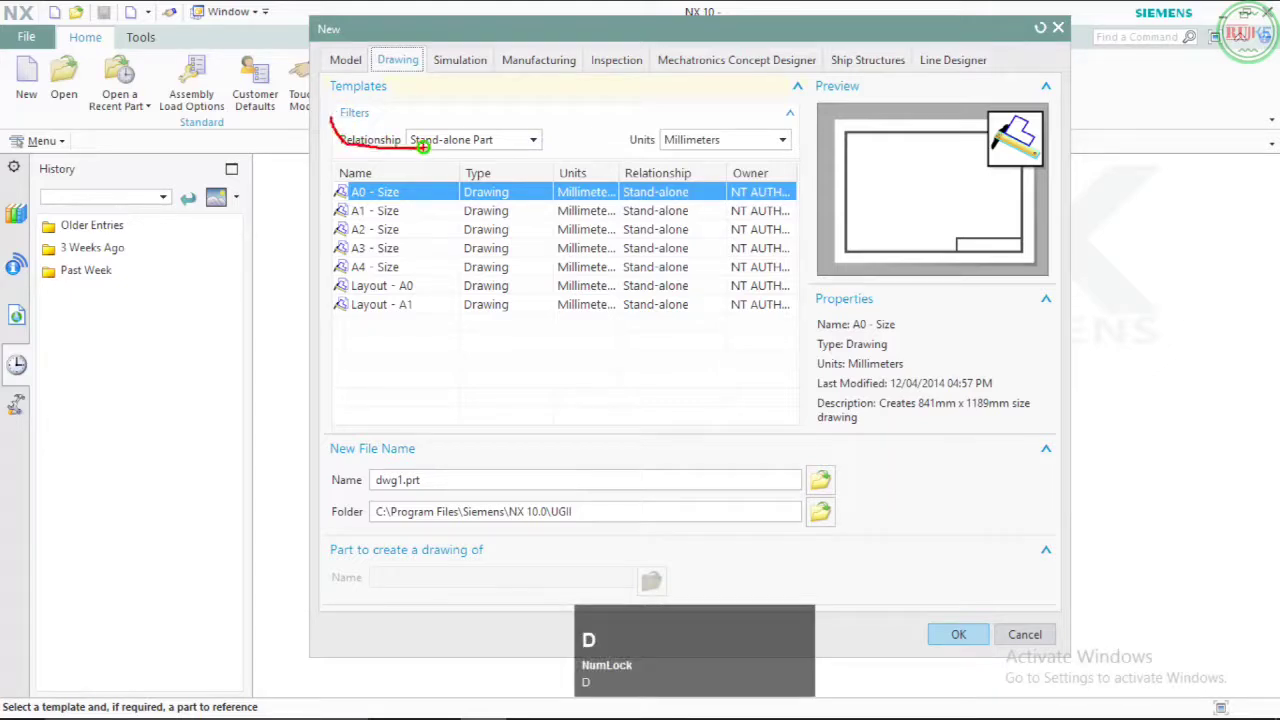
{"action": "left_click", "coordinate": [346, 134]}
{"action": "key", "text": "ctrl"}
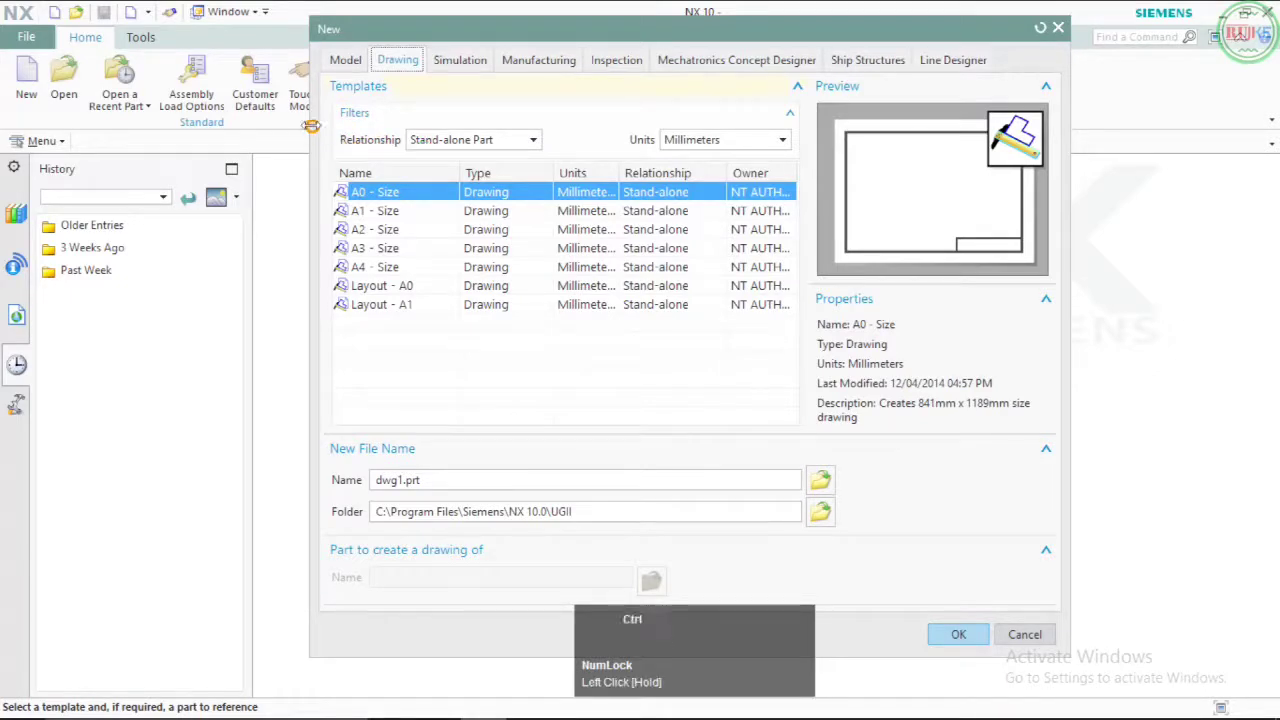
{"action": "key", "text": "d"}
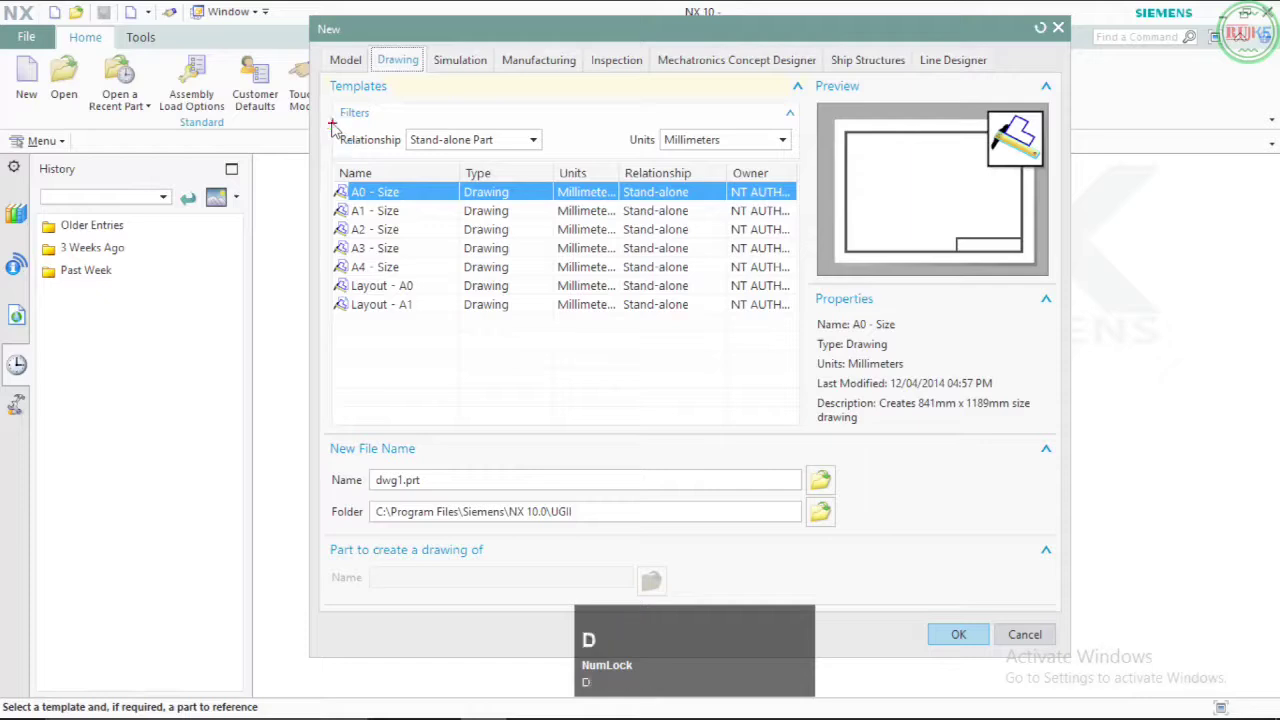
{"action": "left_click_drag", "start_coordinate": [333, 127], "coordinate": [557, 155]}
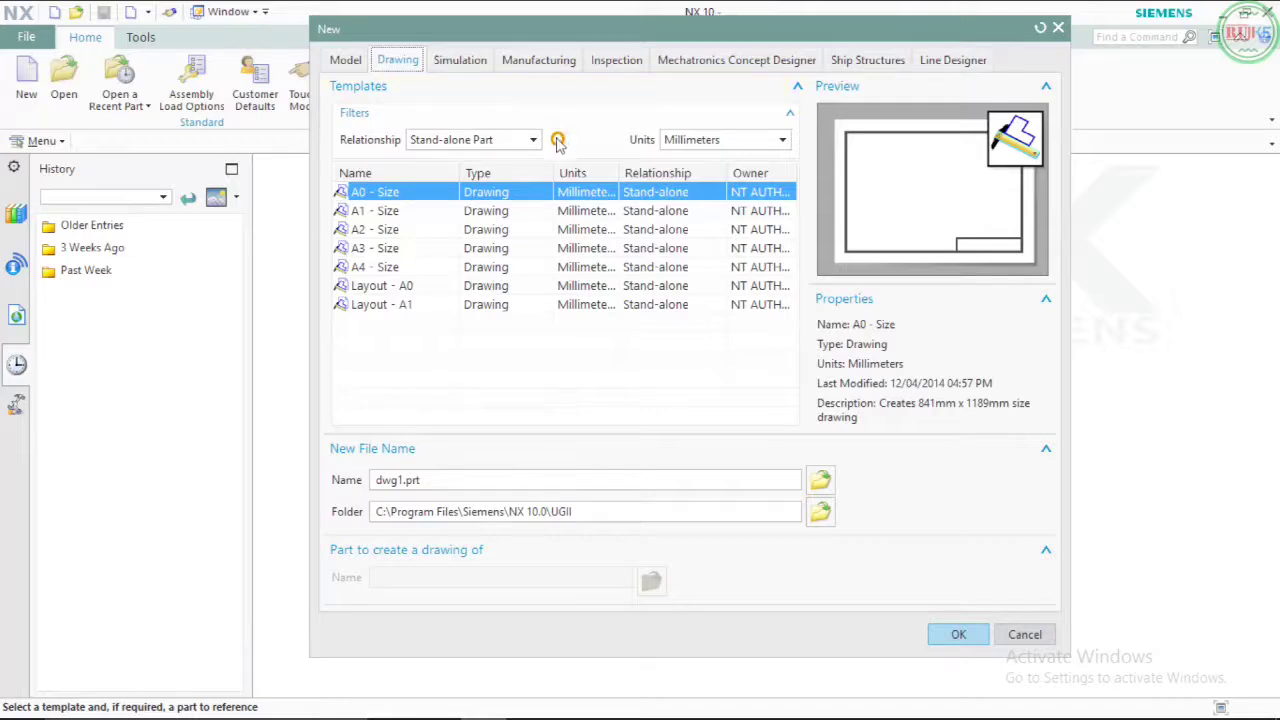
{"action": "left_click", "coordinate": [463, 91]}
{"action": "left_click", "coordinate": [465, 92]}
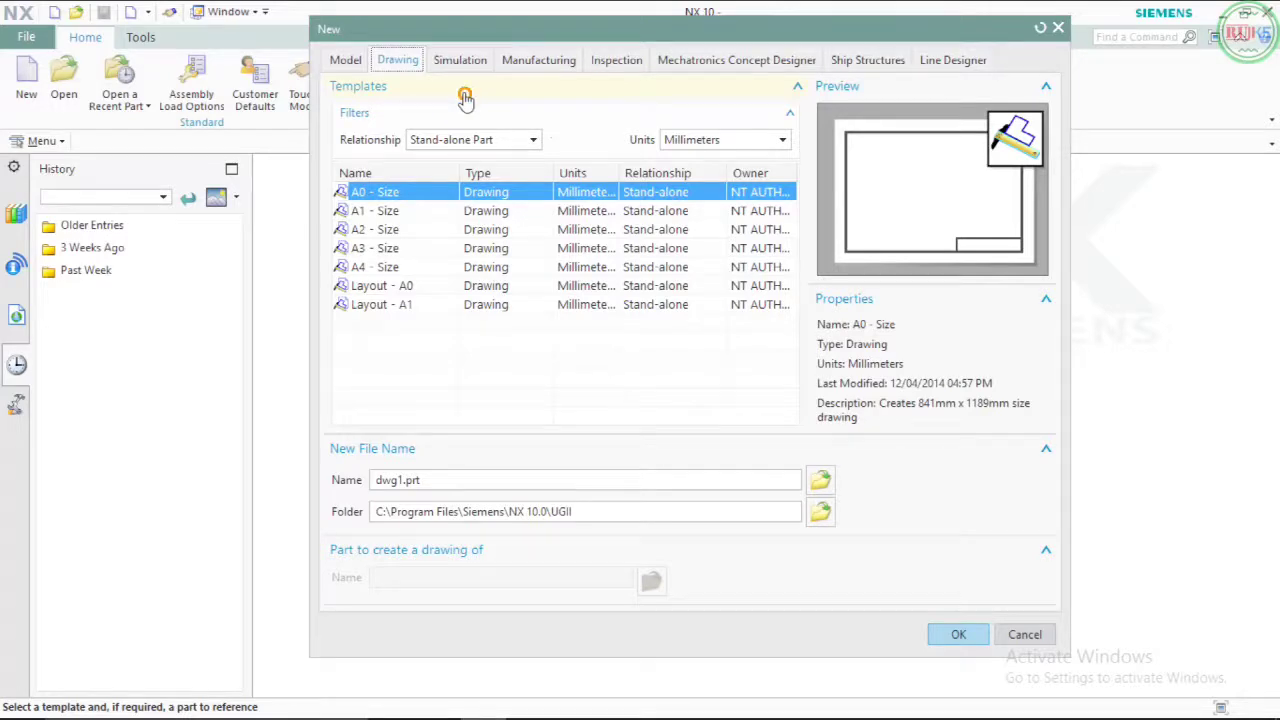
{"action": "left_click", "coordinate": [529, 95]}
{"action": "left_click", "coordinate": [529, 100]}
Step: Examine the Relationship filter choices for the drawing templates, leaving the filter on Stand-alone Part
{"action": "left_click", "coordinate": [330, 48]}
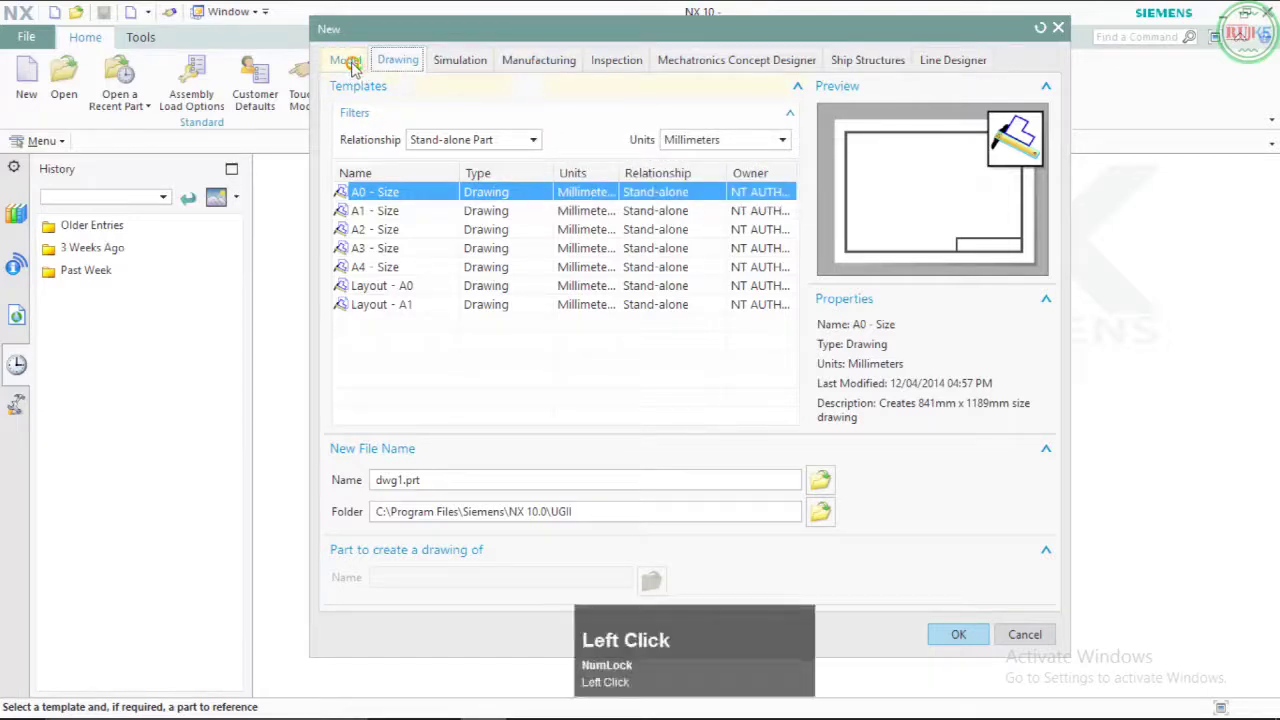
{"action": "left_click", "coordinate": [348, 60]}
{"action": "left_click", "coordinate": [400, 60]}
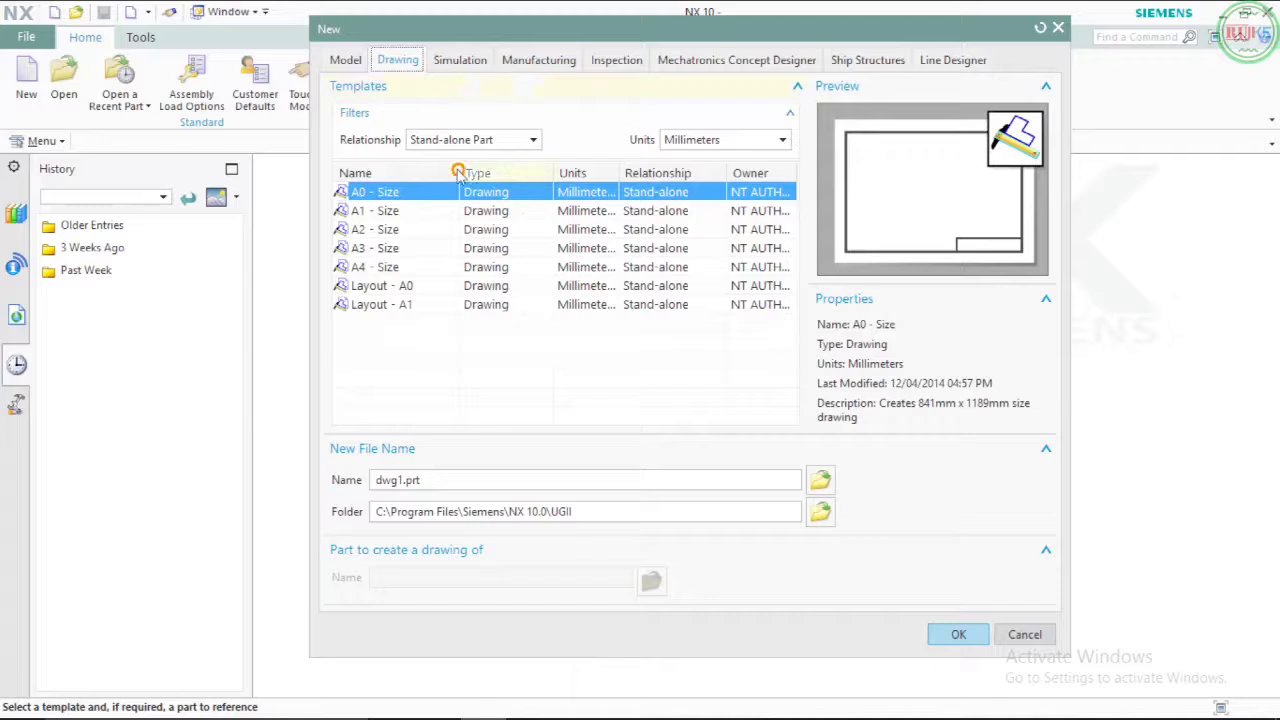
{"action": "left_click", "coordinate": [498, 142]}
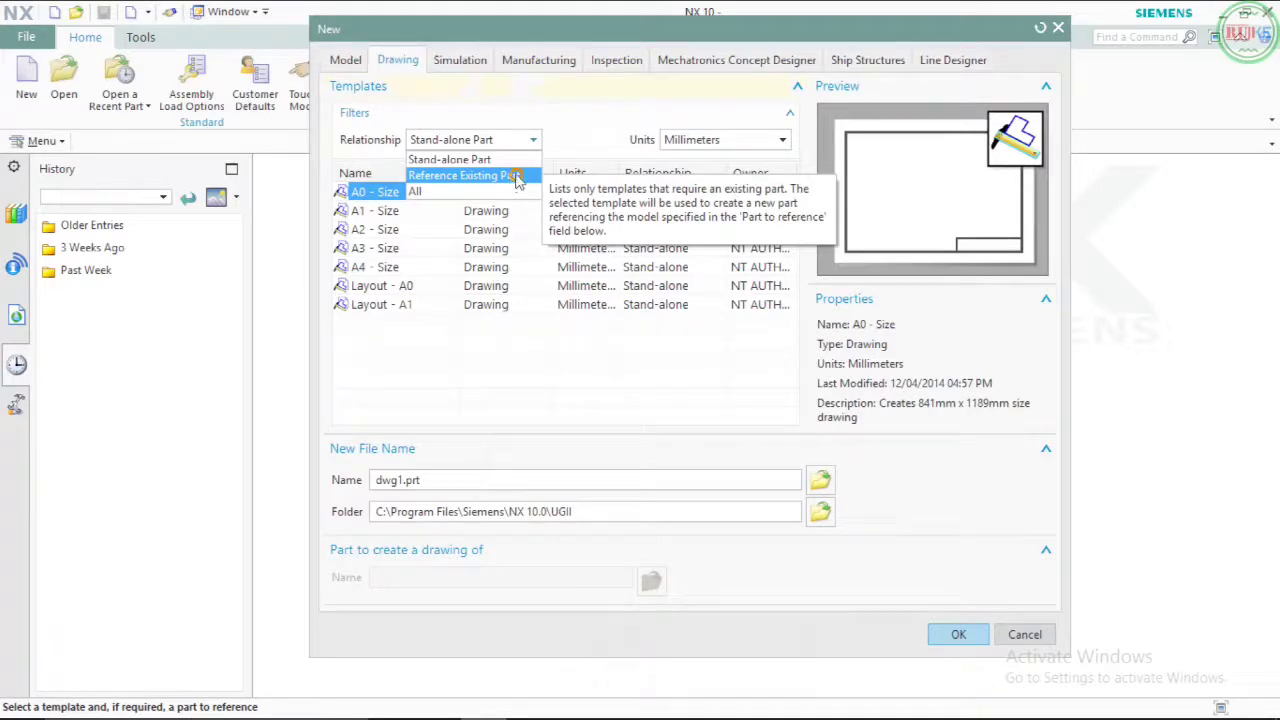
{"action": "left_click", "coordinate": [560, 142]}
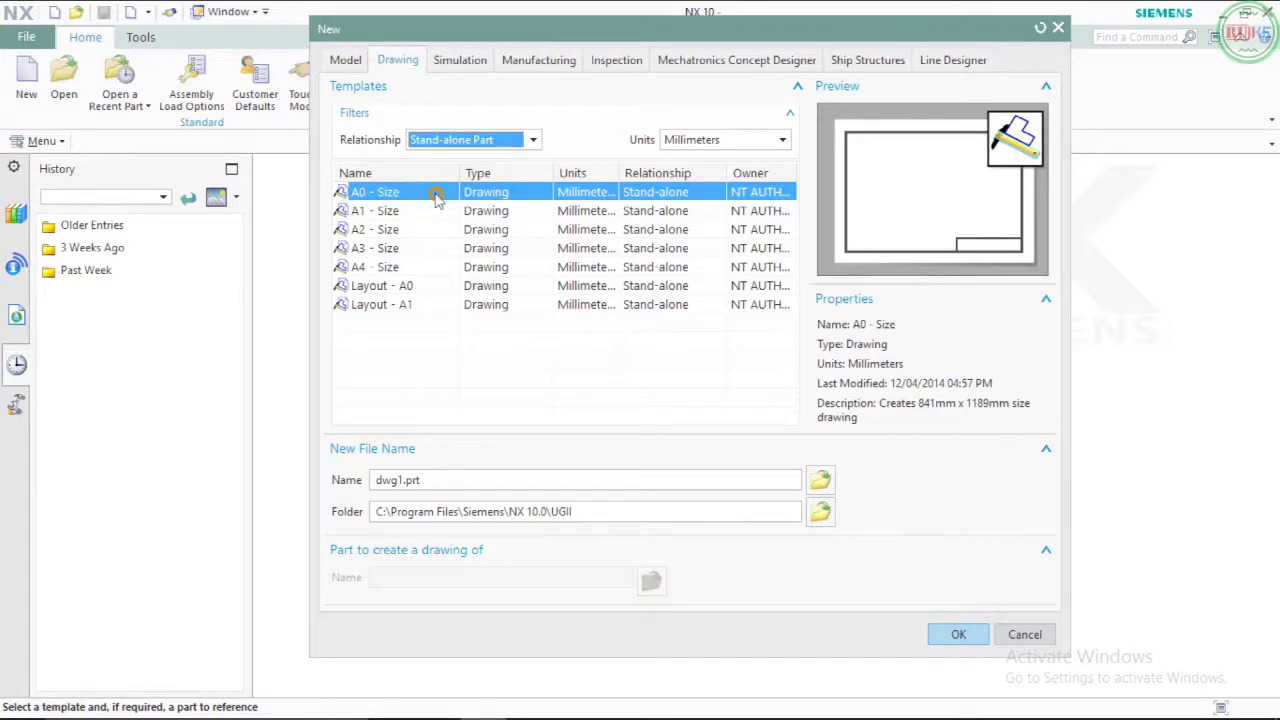
{"action": "left_click", "coordinate": [479, 173]}
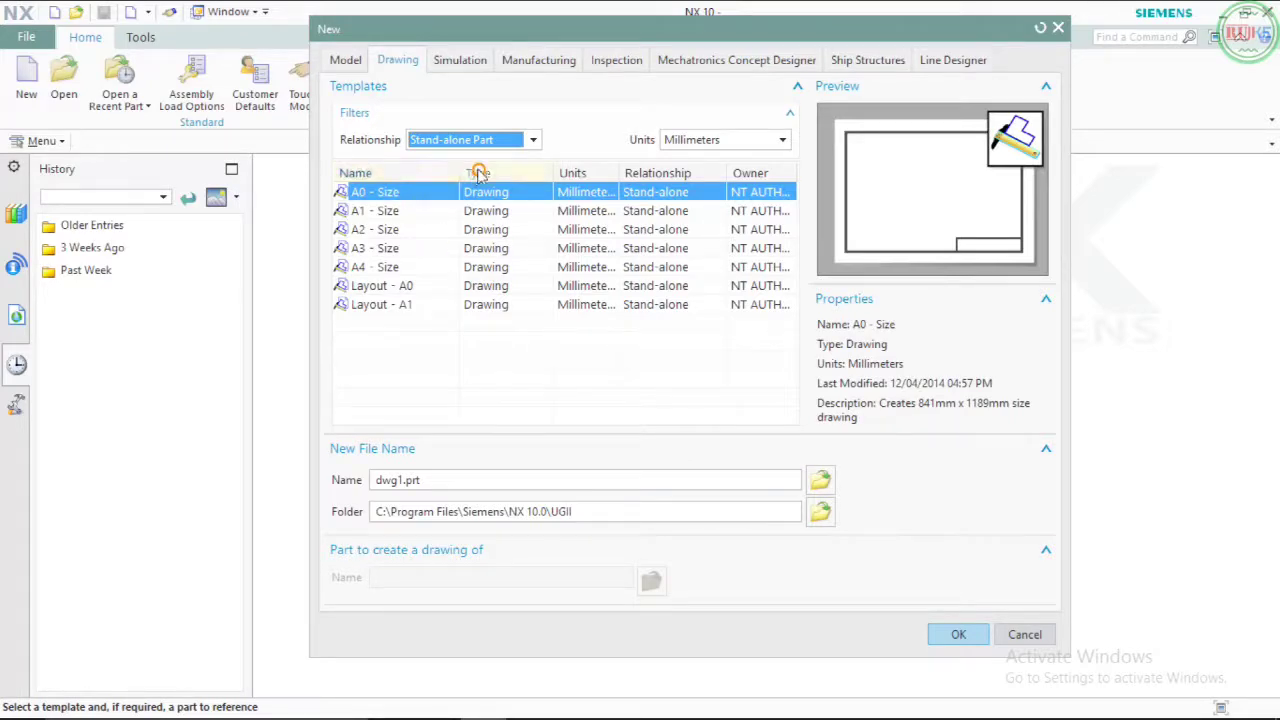
{"action": "left_click", "coordinate": [530, 140]}
{"action": "left_click", "coordinate": [530, 140]}
Step: Show the simulation templates and preview the NX Nastran, NX Thermal/Flow and NX Nastran Design Sim entries
{"action": "left_click", "coordinate": [459, 62]}
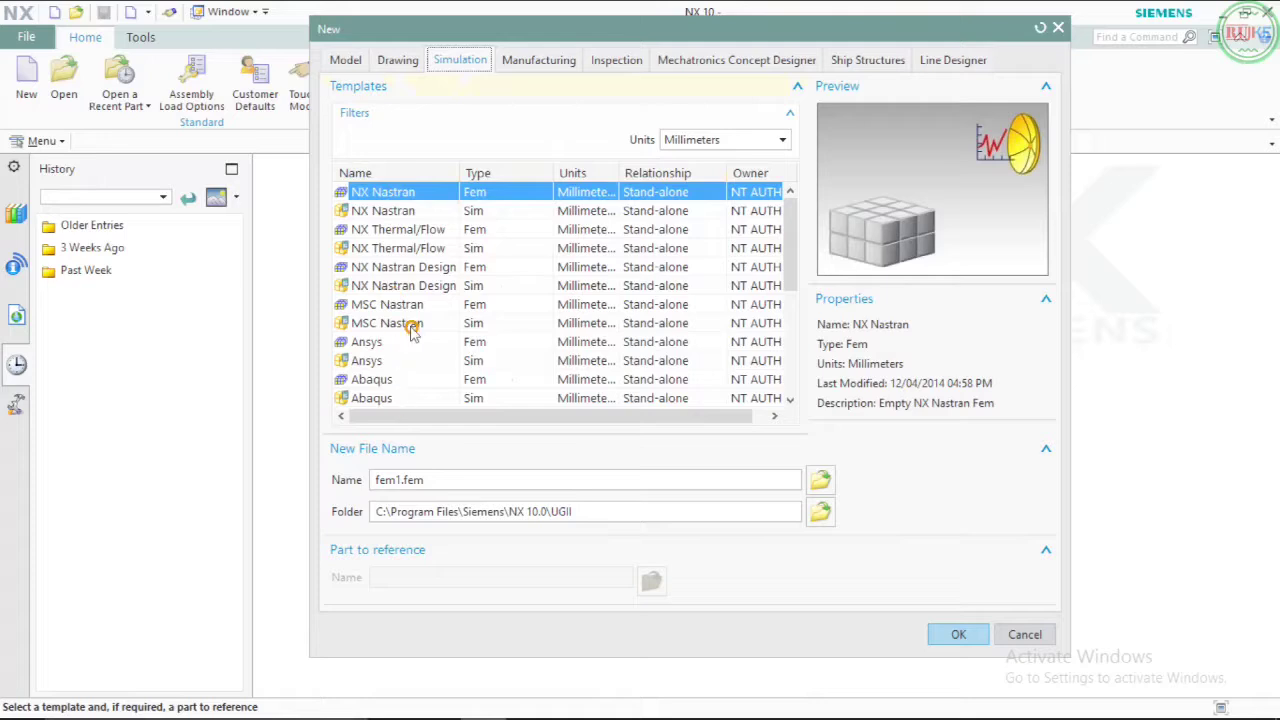
{"action": "left_click", "coordinate": [408, 210]}
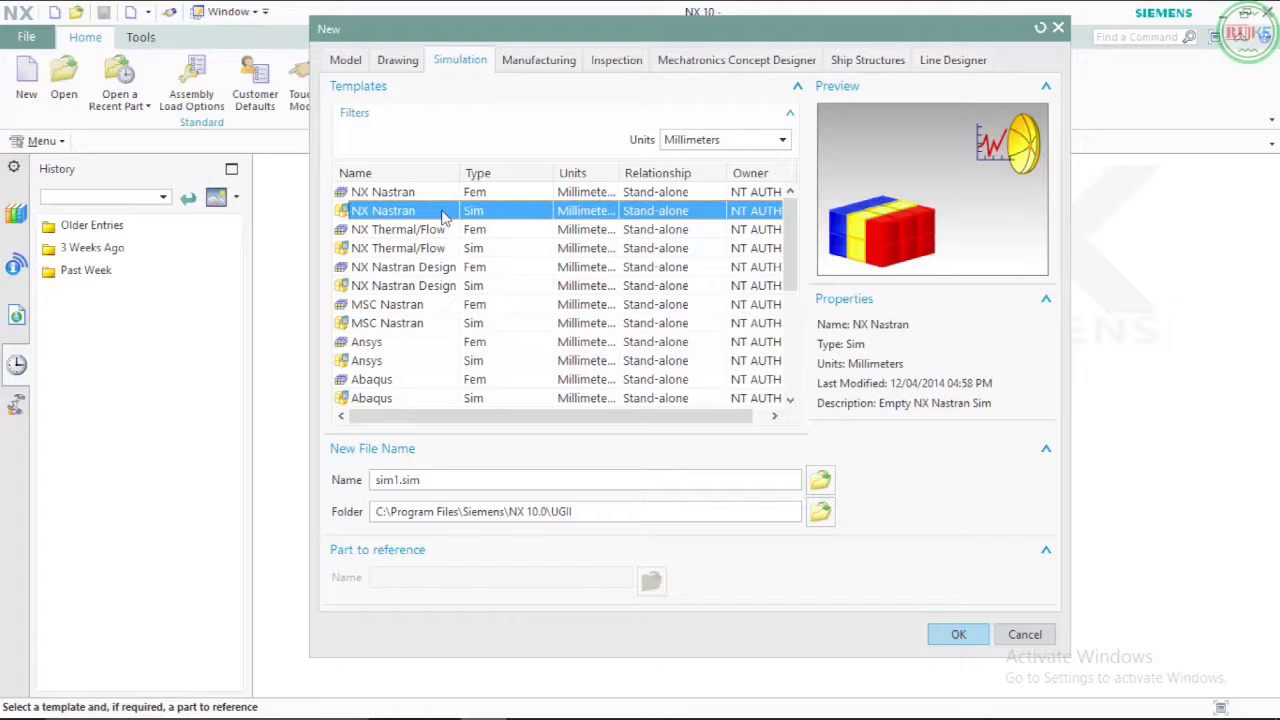
{"action": "left_click", "coordinate": [439, 214]}
{"action": "left_click", "coordinate": [416, 250]}
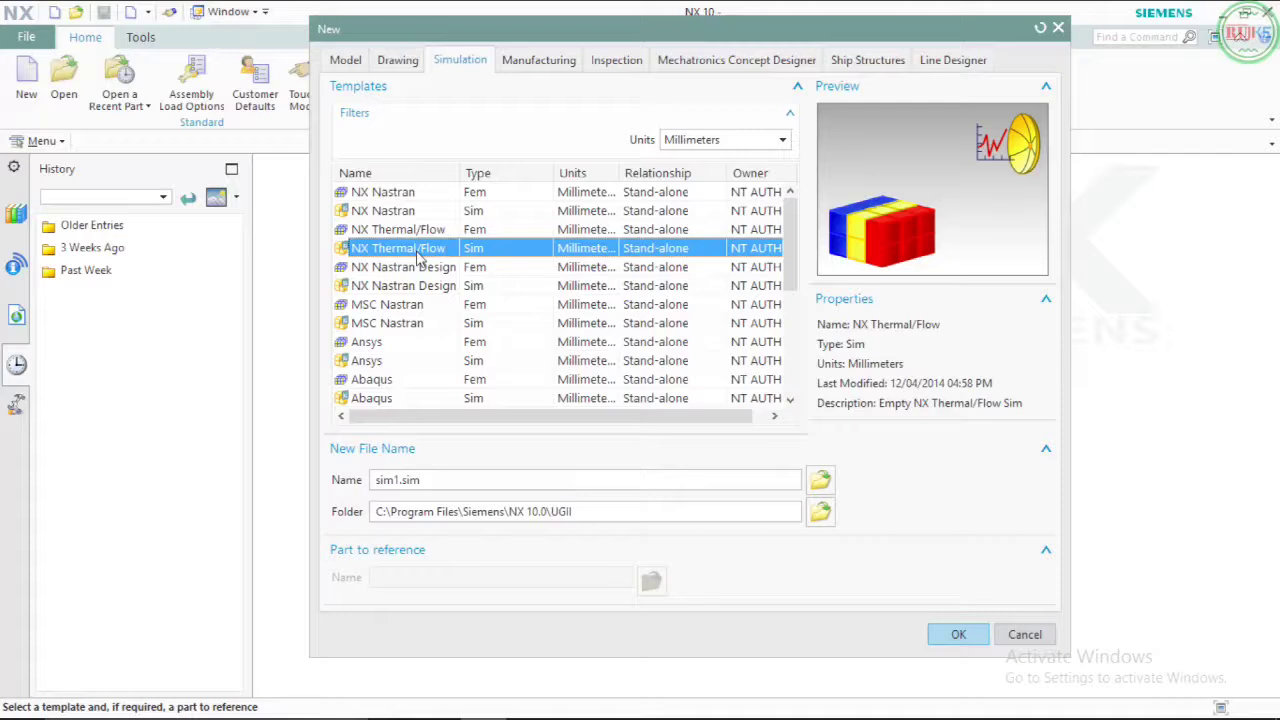
{"action": "left_click", "coordinate": [418, 253]}
{"action": "left_click", "coordinate": [430, 286]}
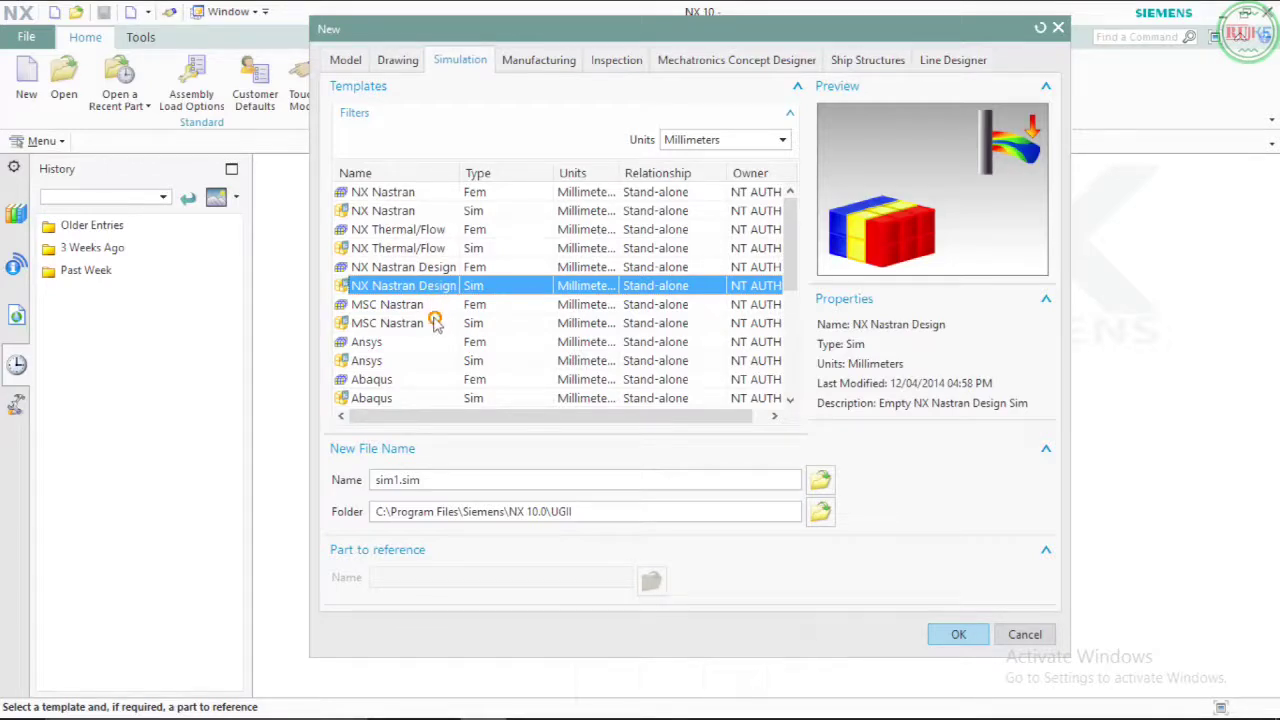
Step: Preview the MSC Nastran and Ansys simulation templates, ending with the Ansys Sim template selected
{"action": "left_click", "coordinate": [432, 324]}
{"action": "left_click", "coordinate": [423, 342]}
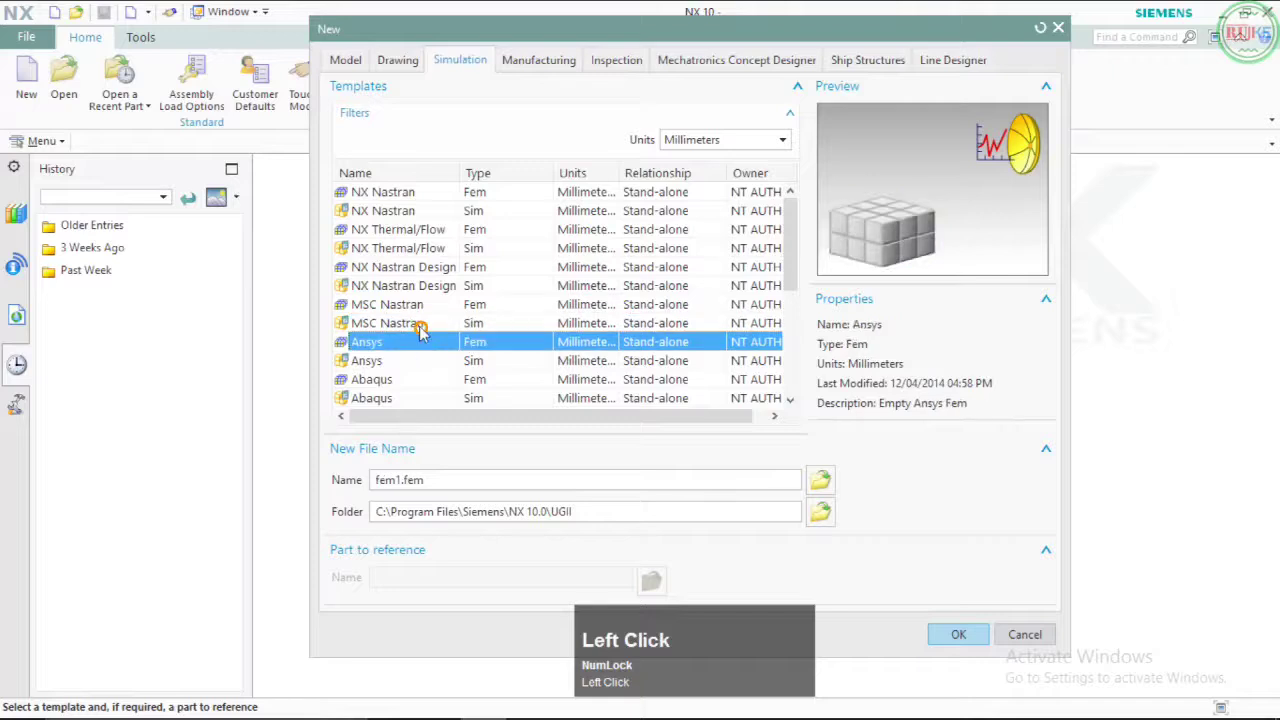
{"action": "left_click", "coordinate": [424, 326]}
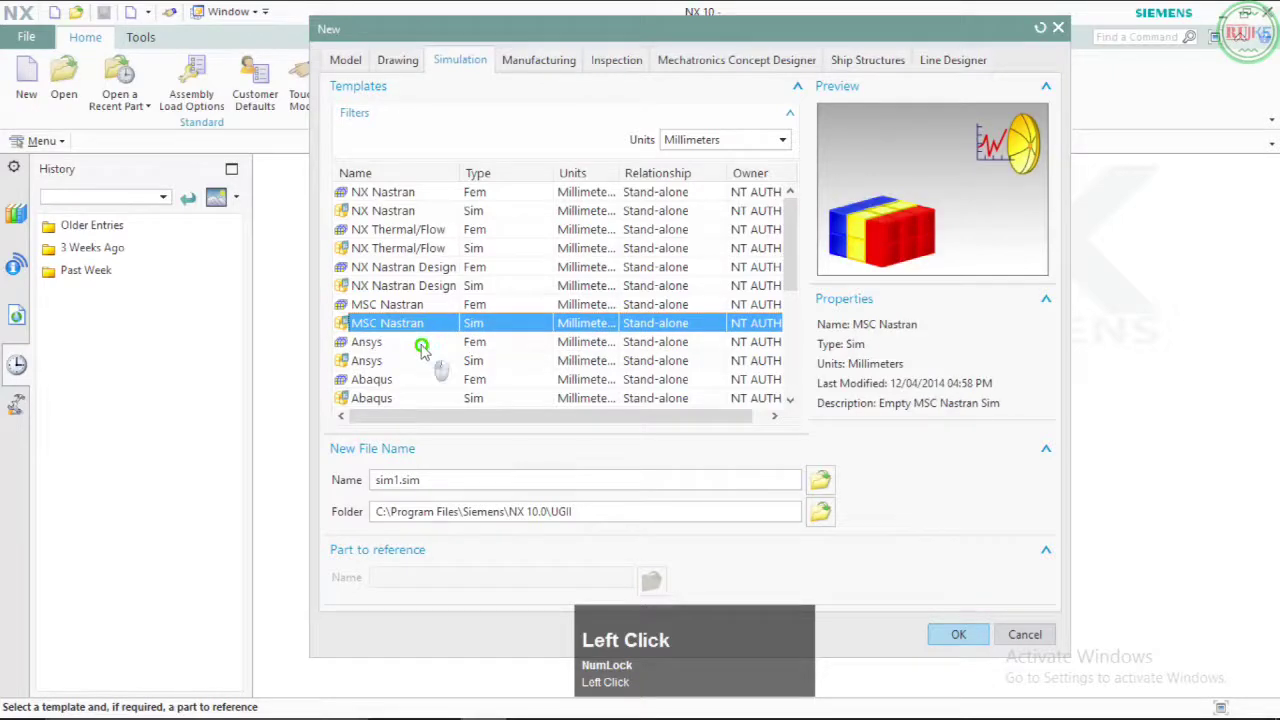
{"action": "left_click", "coordinate": [422, 343]}
{"action": "scroll", "coordinate": [417, 343], "scroll_direction": "down", "scroll_amount": 2}
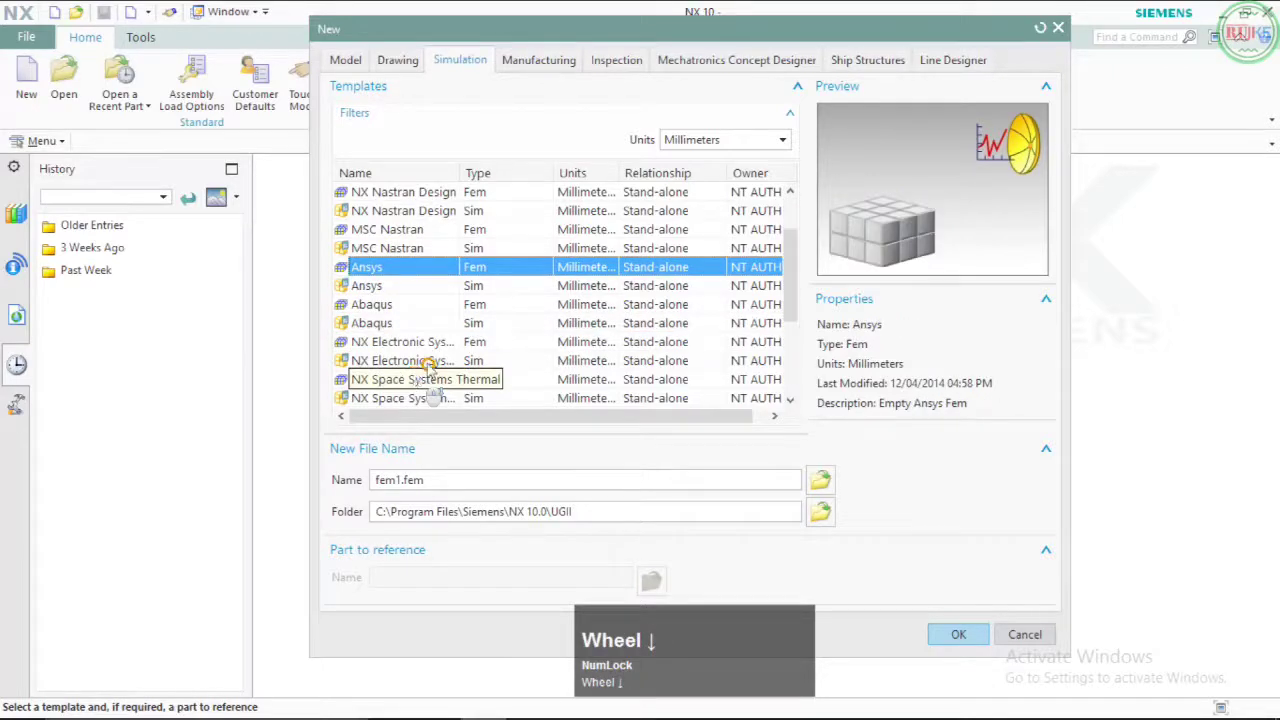
{"action": "left_click", "coordinate": [366, 287]}
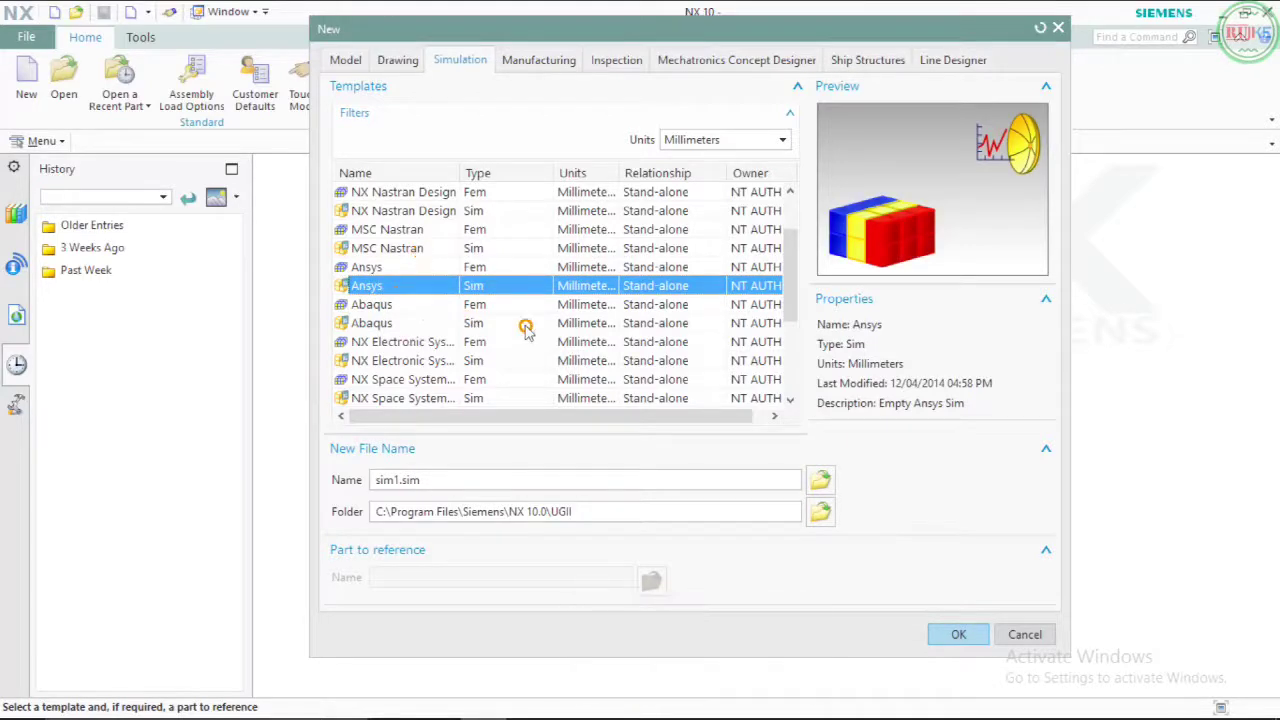
{"action": "scroll", "coordinate": [495, 120], "scroll_direction": "up", "scroll_amount": 1}
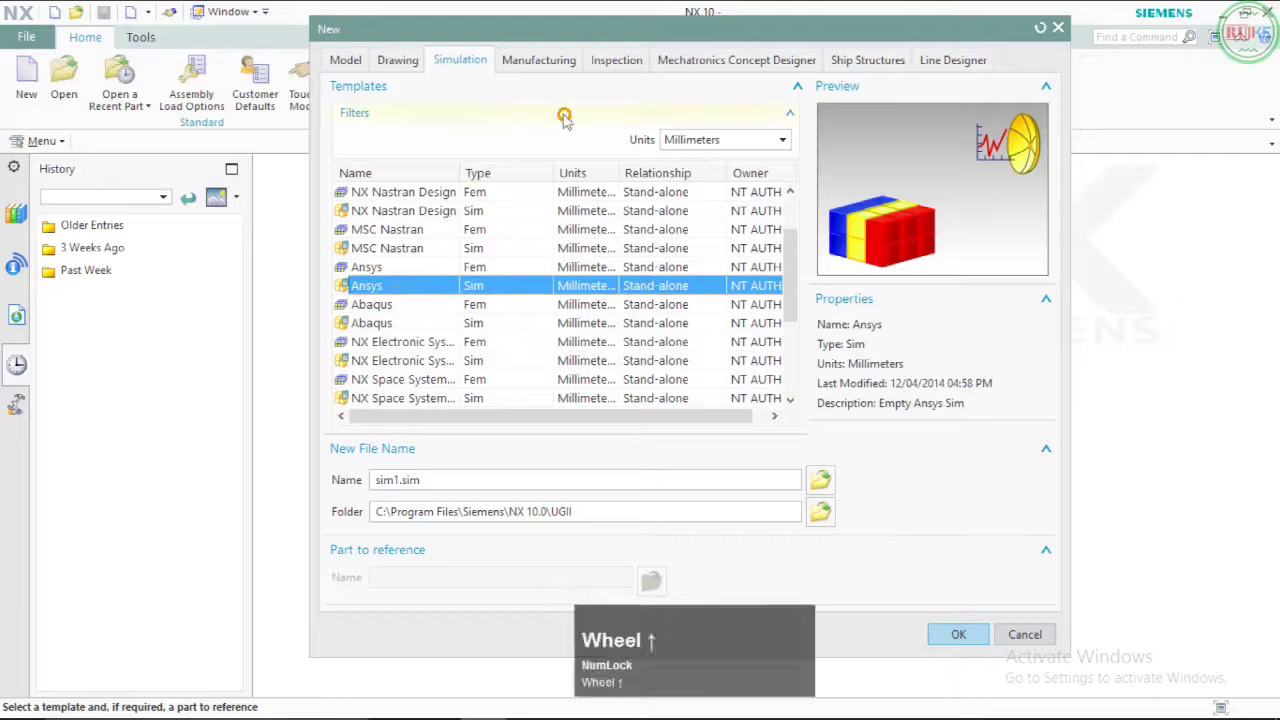
Step: Show the stand-alone manufacturing templates and examine the Blank setup template
{"action": "left_click", "coordinate": [532, 63]}
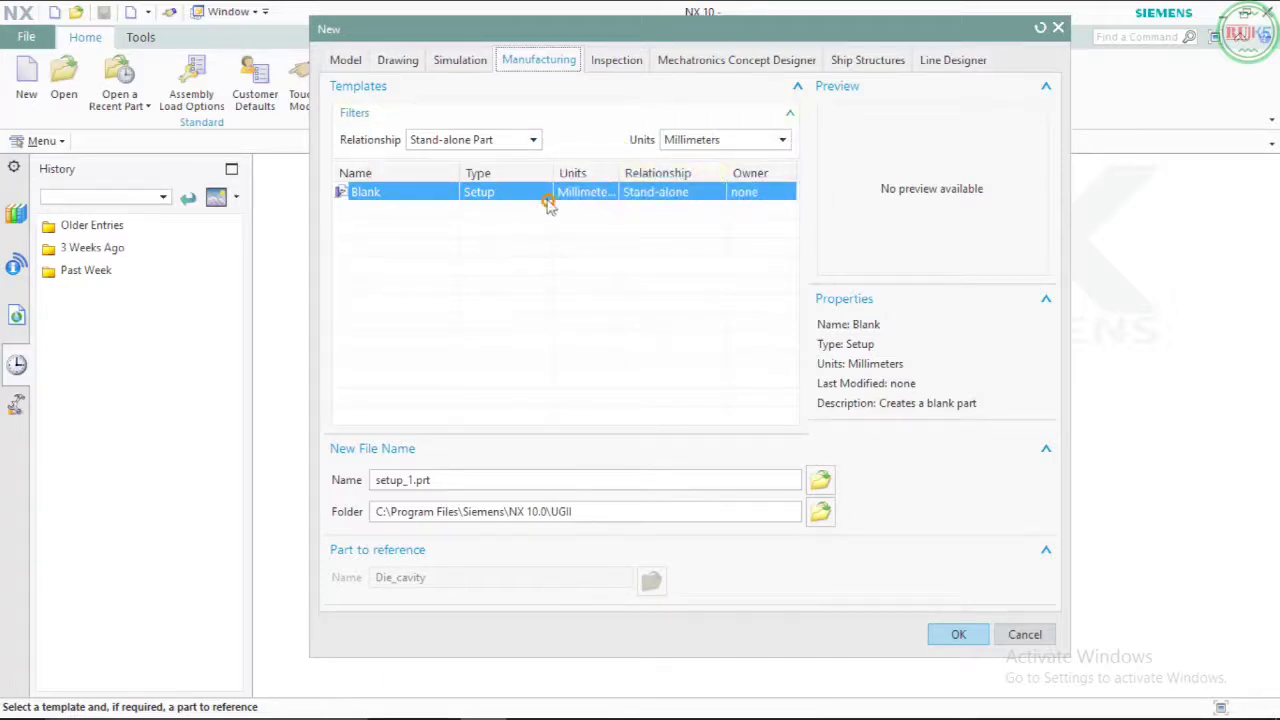
{"action": "left_click", "coordinate": [420, 202]}
{"action": "left_click", "coordinate": [472, 168]}
Step: Show the inspection templates and preview the listed setups one after another, returning to DMIS General Setup
{"action": "left_click", "coordinate": [616, 66]}
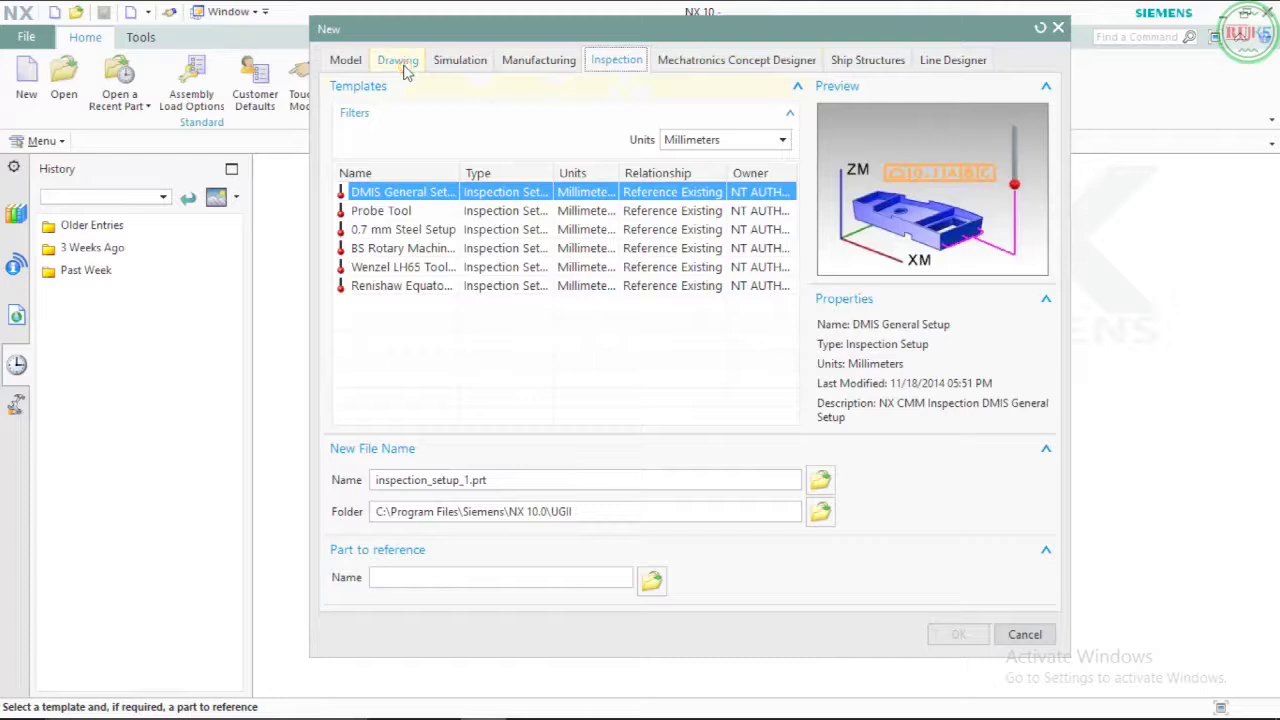
{"action": "left_click", "coordinate": [345, 61]}
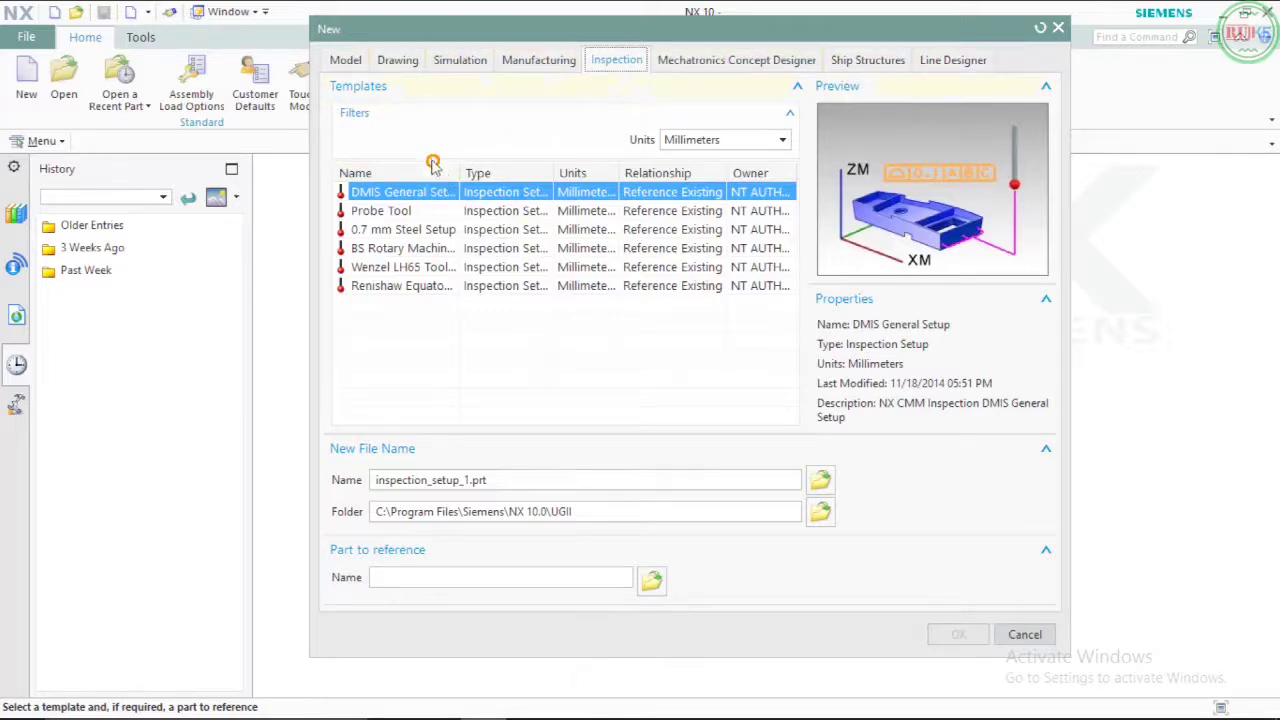
{"action": "left_click", "coordinate": [403, 211]}
{"action": "left_click", "coordinate": [403, 229]}
{"action": "left_click", "coordinate": [412, 248]}
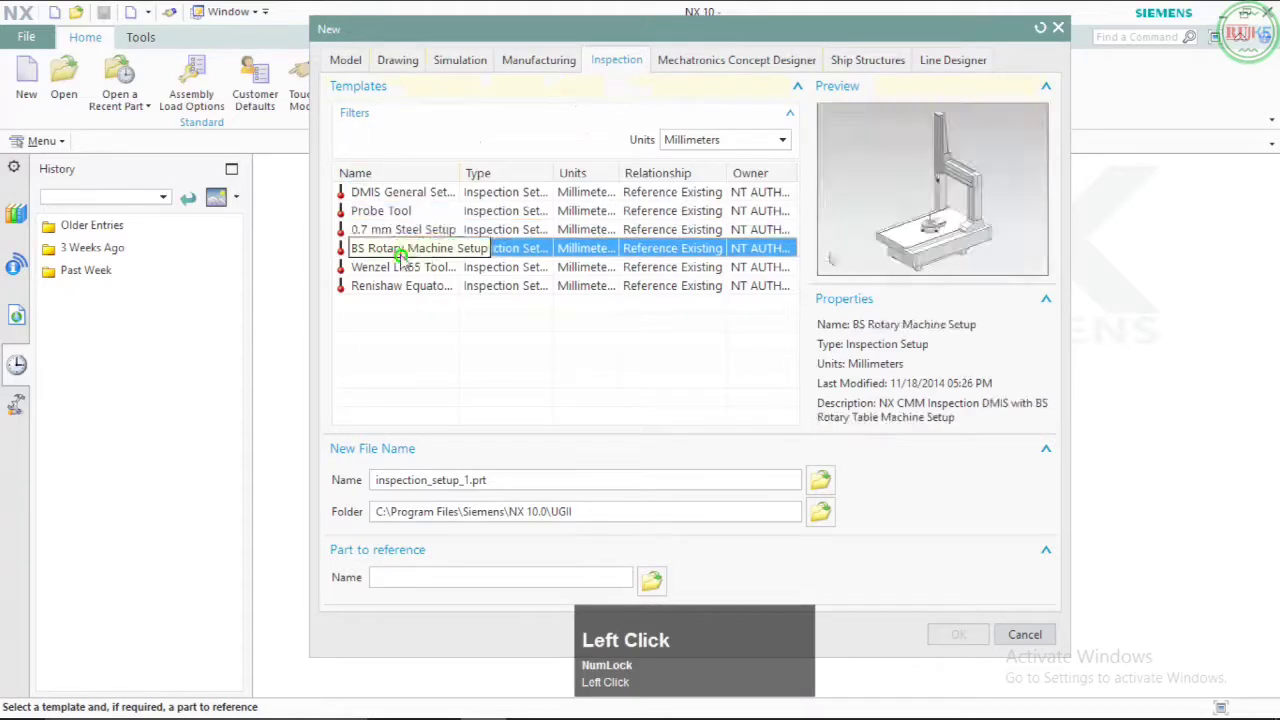
{"action": "left_click", "coordinate": [400, 267]}
{"action": "left_click", "coordinate": [400, 286]}
{"action": "left_click", "coordinate": [400, 267]}
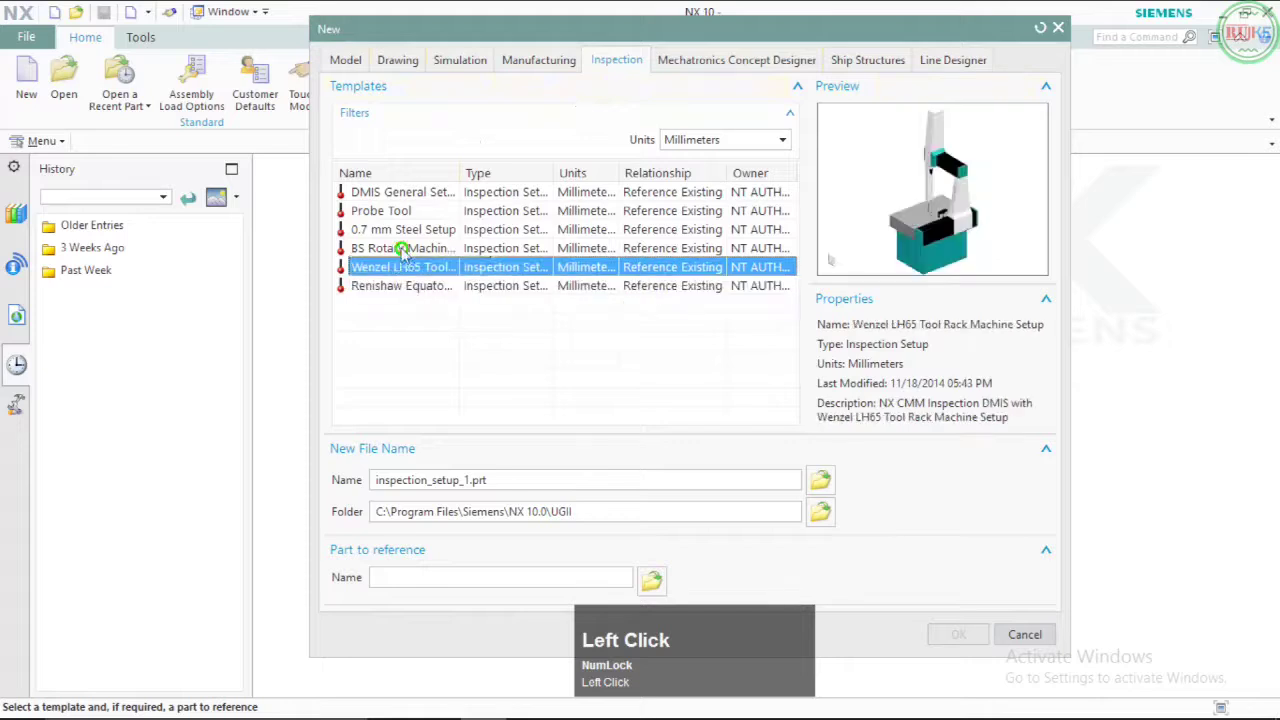
{"action": "left_click", "coordinate": [403, 248]}
{"action": "left_click", "coordinate": [405, 229]}
{"action": "left_click", "coordinate": [401, 192]}
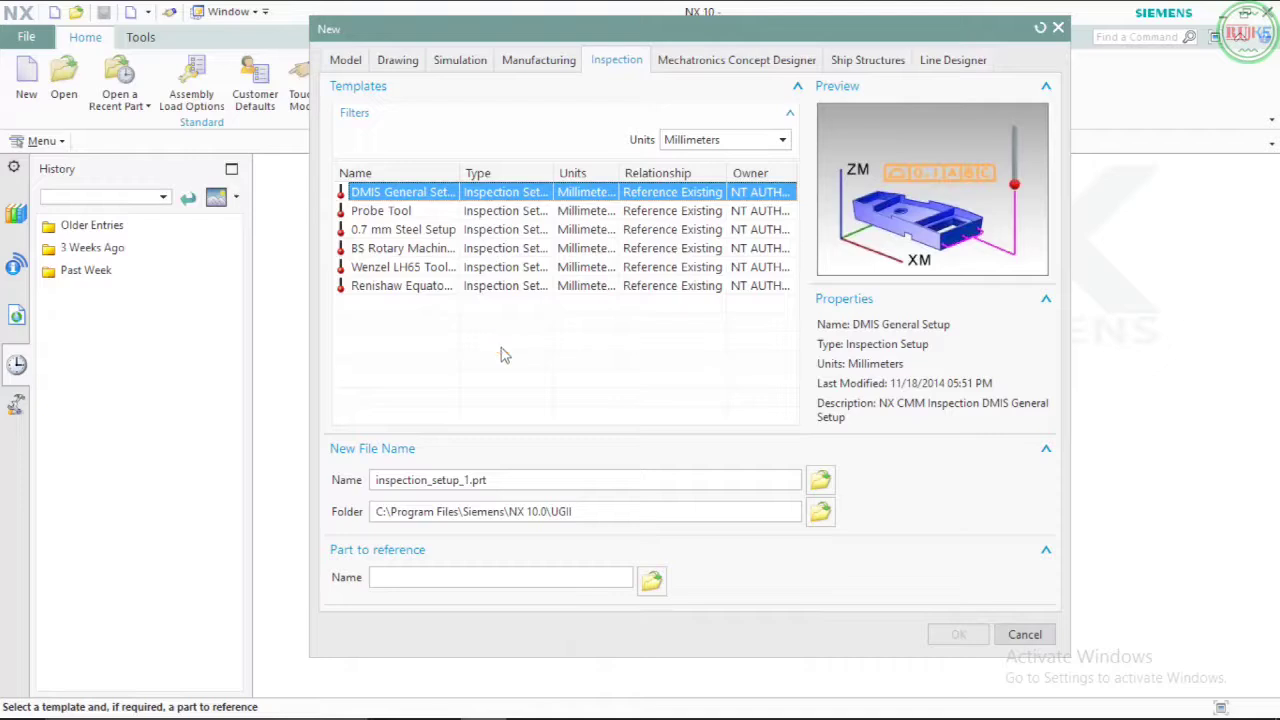
Step: Compare the Wenzel LH65 Tool Rack, Renishaw and BS Rotary machine setups again, ending on 0.7 mm Steel Setup
{"action": "left_click", "coordinate": [420, 267]}
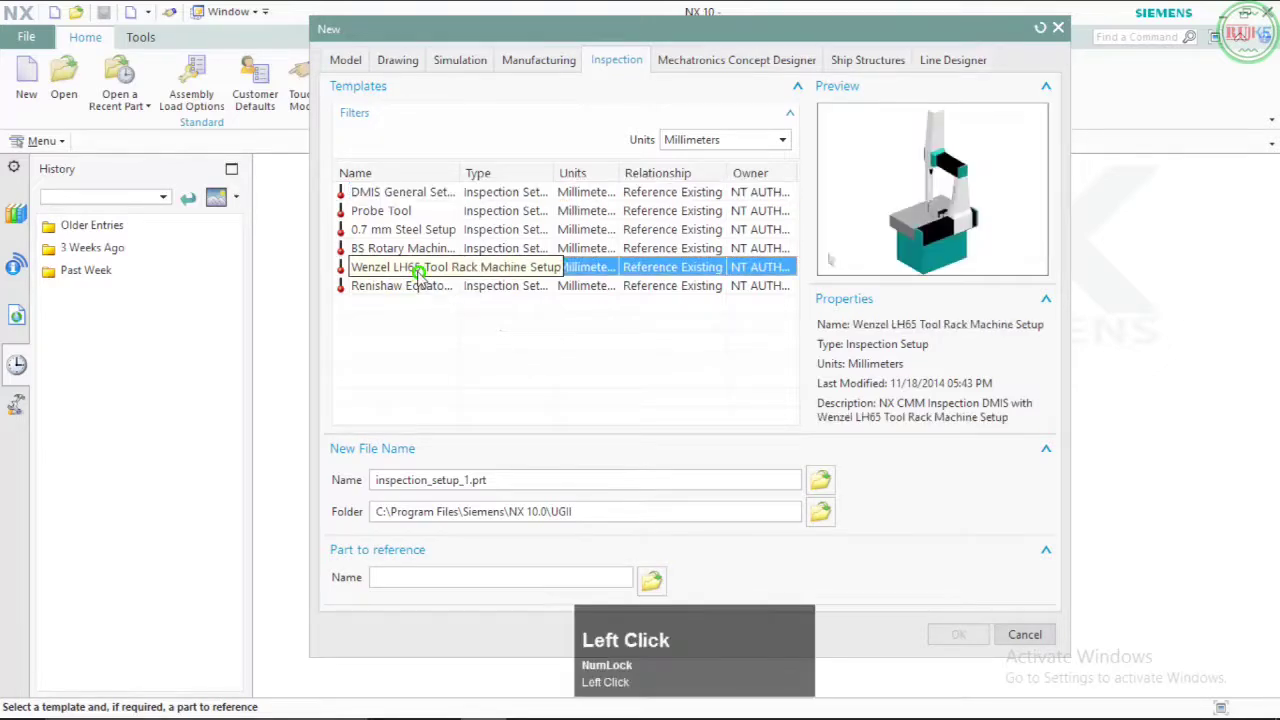
{"action": "left_click", "coordinate": [414, 287]}
{"action": "left_click", "coordinate": [443, 267]}
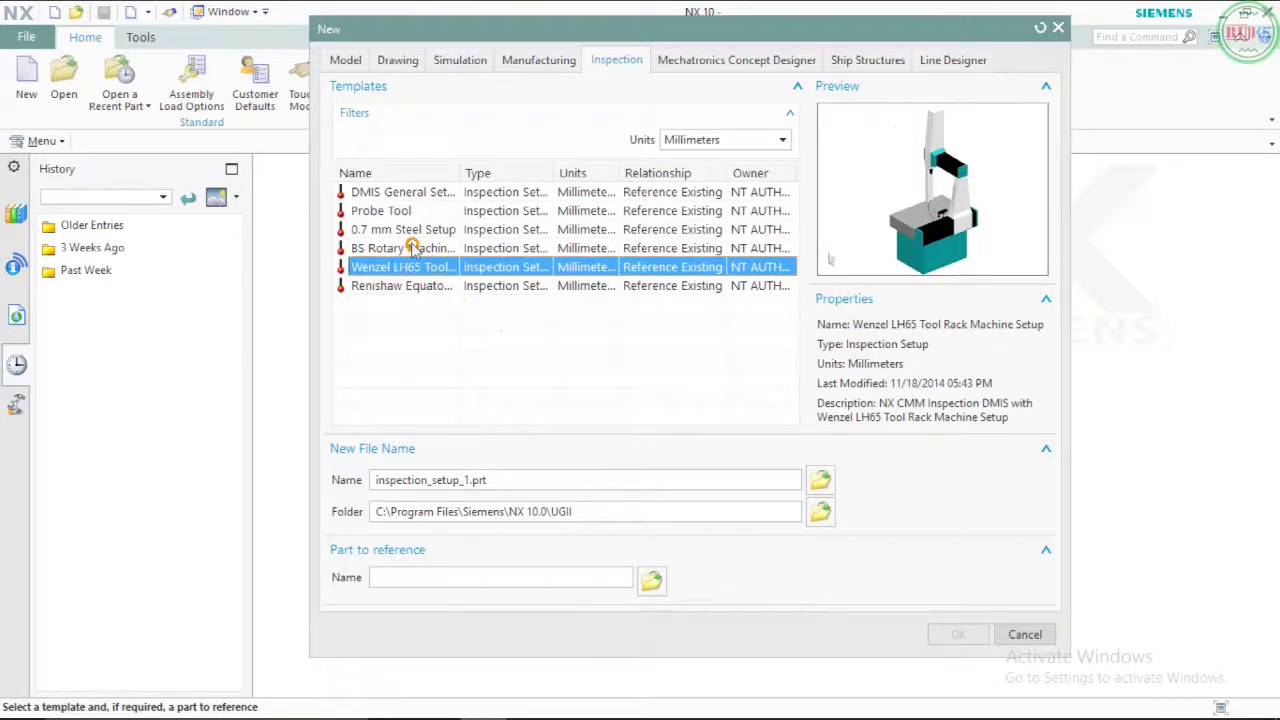
{"action": "left_click", "coordinate": [412, 248]}
{"action": "left_click", "coordinate": [410, 230]}
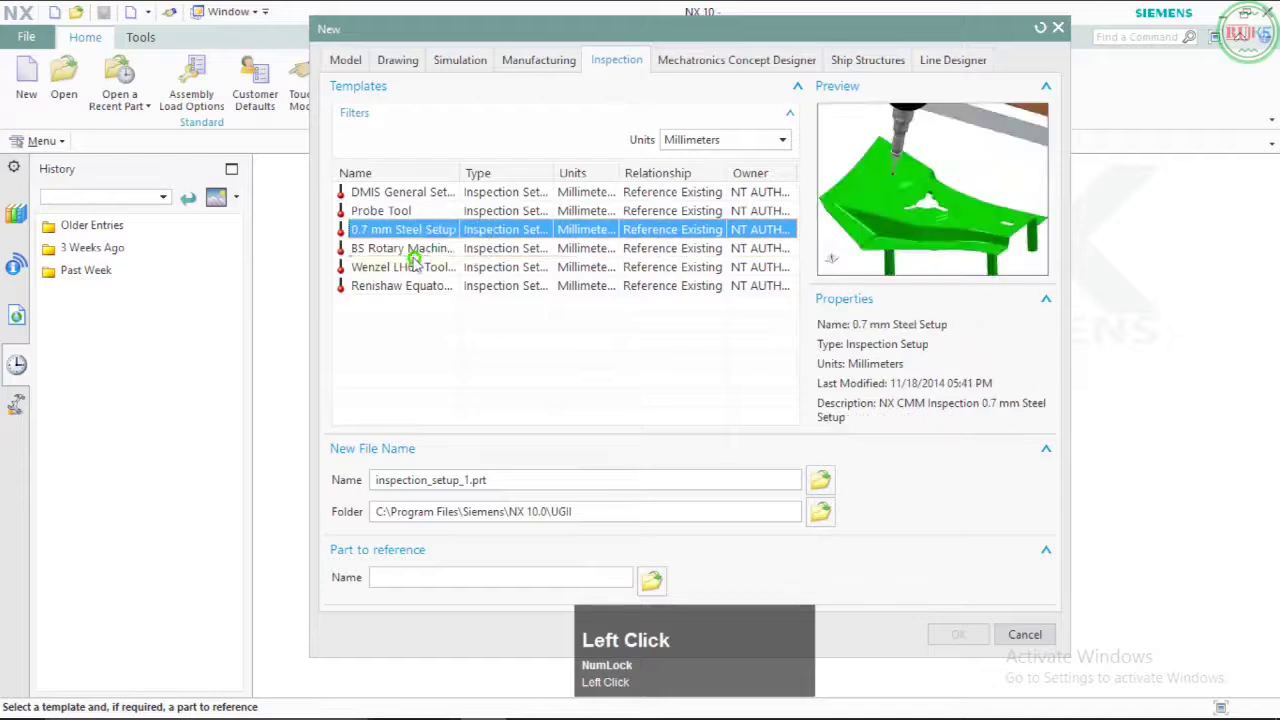
Step: Show the Mechatronics Concept Designer templates for the new file
{"action": "left_click", "coordinate": [703, 62]}
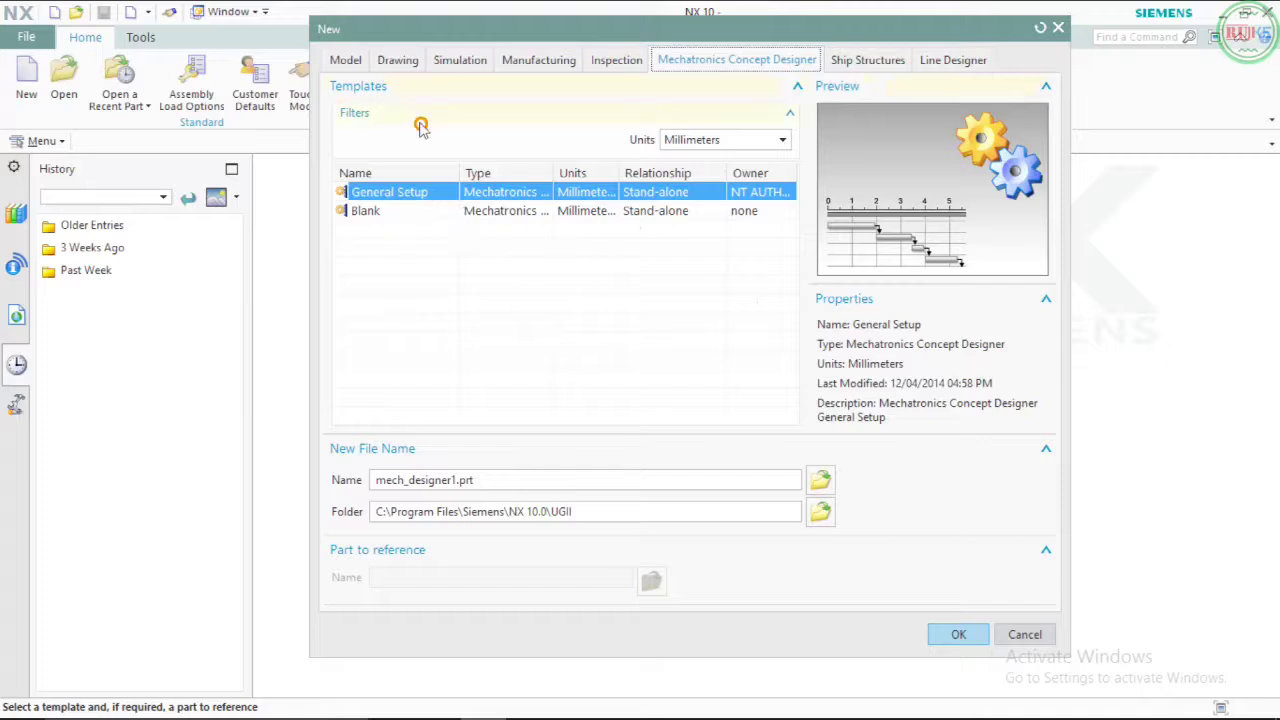
Step: Show the Ship Structures templates, and preview the Line, Zone, Station and Blank templates for Line Designer
{"action": "left_click", "coordinate": [858, 61]}
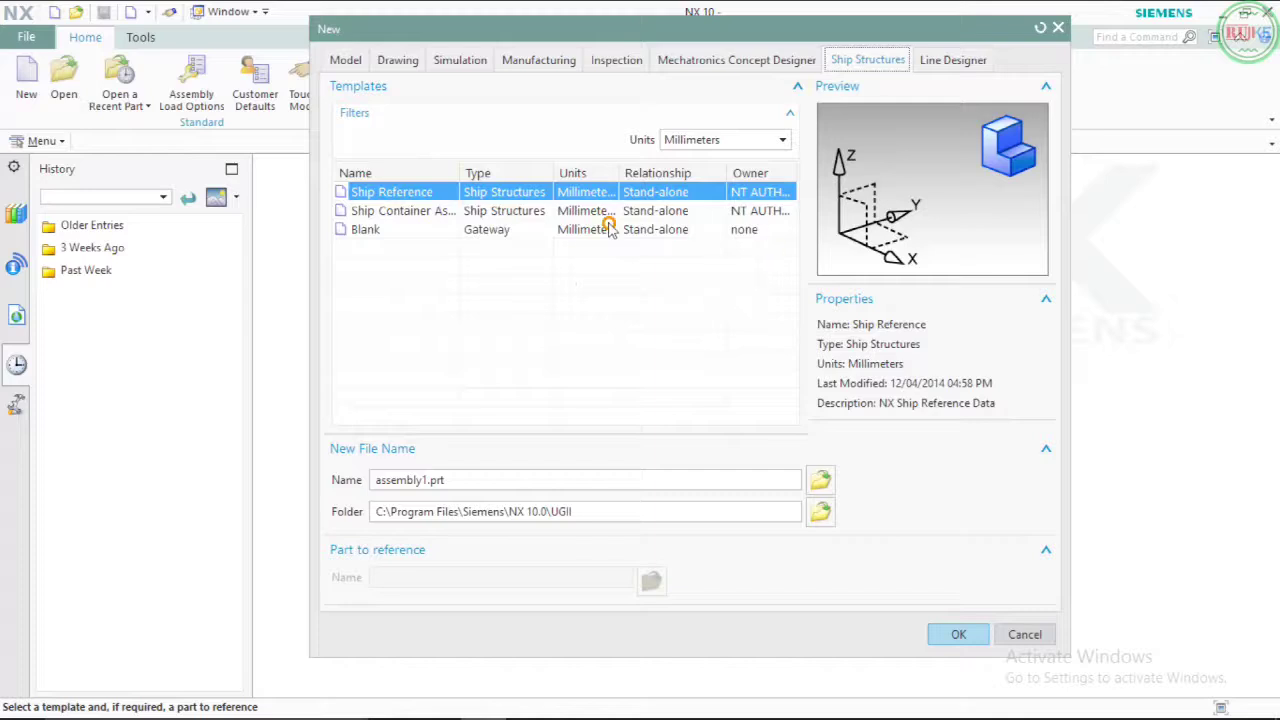
{"action": "left_click", "coordinate": [930, 62]}
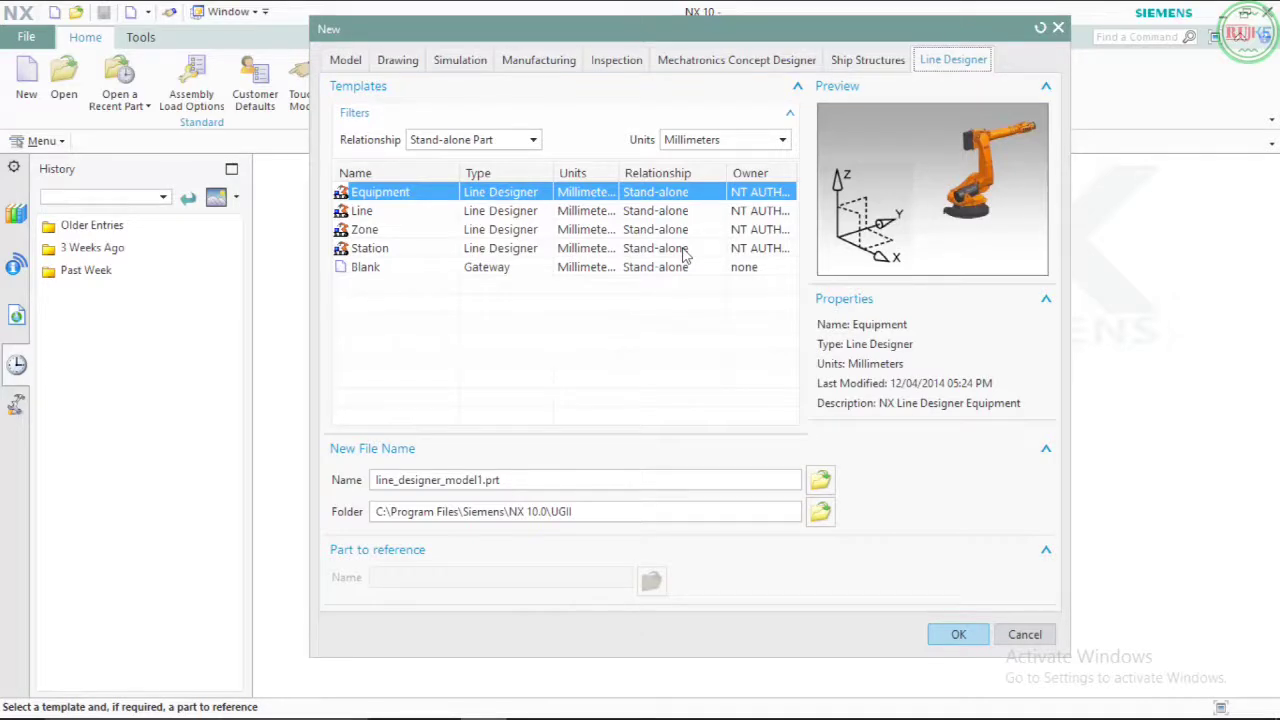
{"action": "left_click", "coordinate": [664, 361]}
{"action": "left_click", "coordinate": [411, 204]}
{"action": "left_click", "coordinate": [416, 214]}
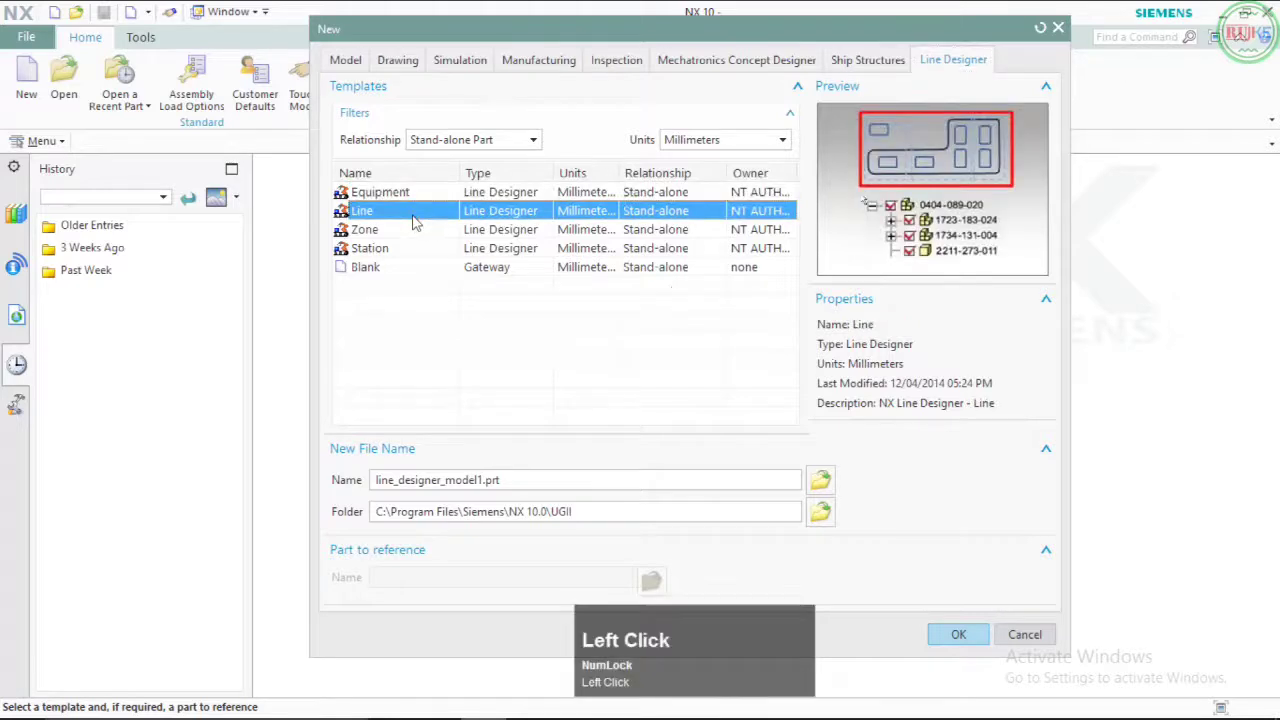
{"action": "left_click", "coordinate": [876, 162]}
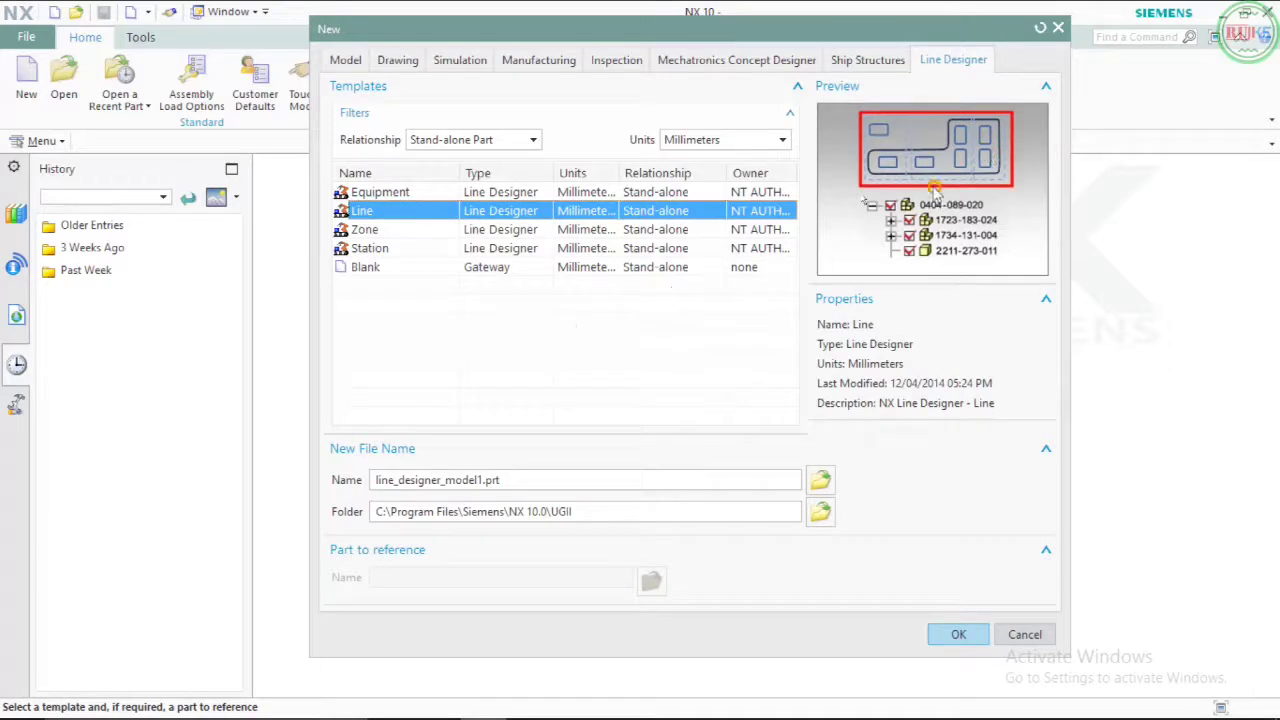
{"action": "left_click", "coordinate": [428, 231]}
{"action": "left_click", "coordinate": [428, 232]}
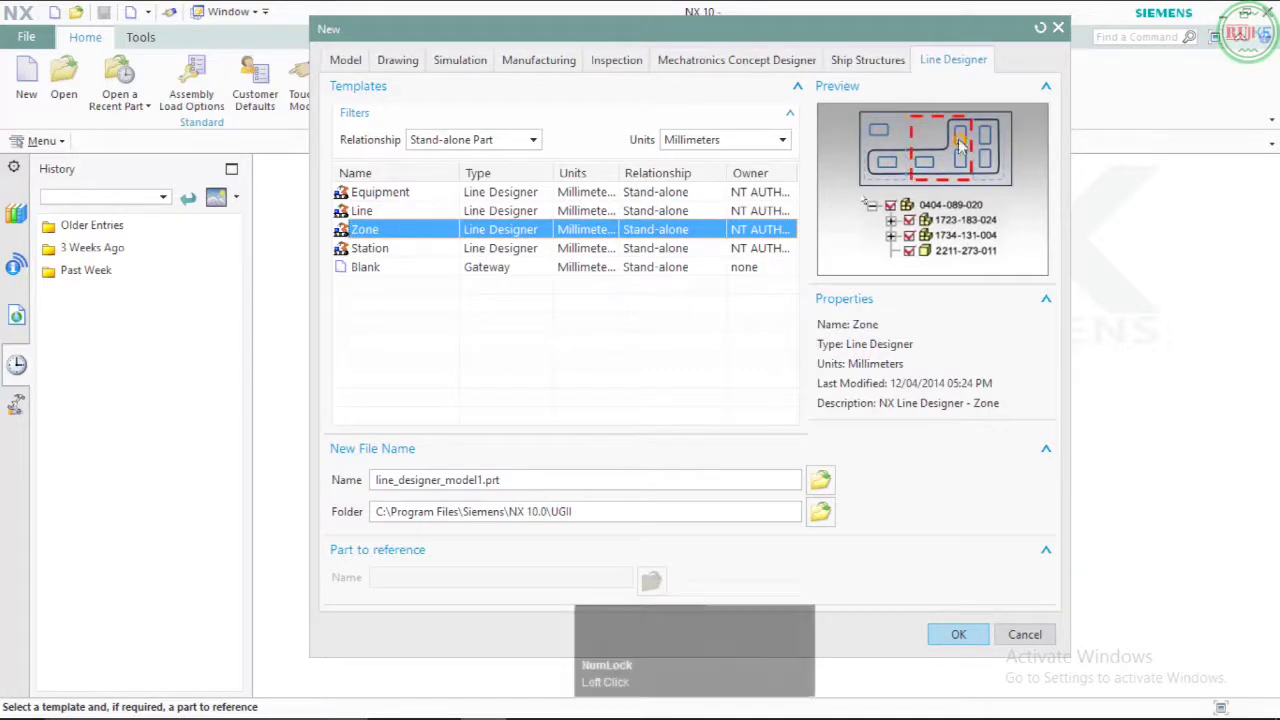
{"action": "left_click", "coordinate": [448, 249]}
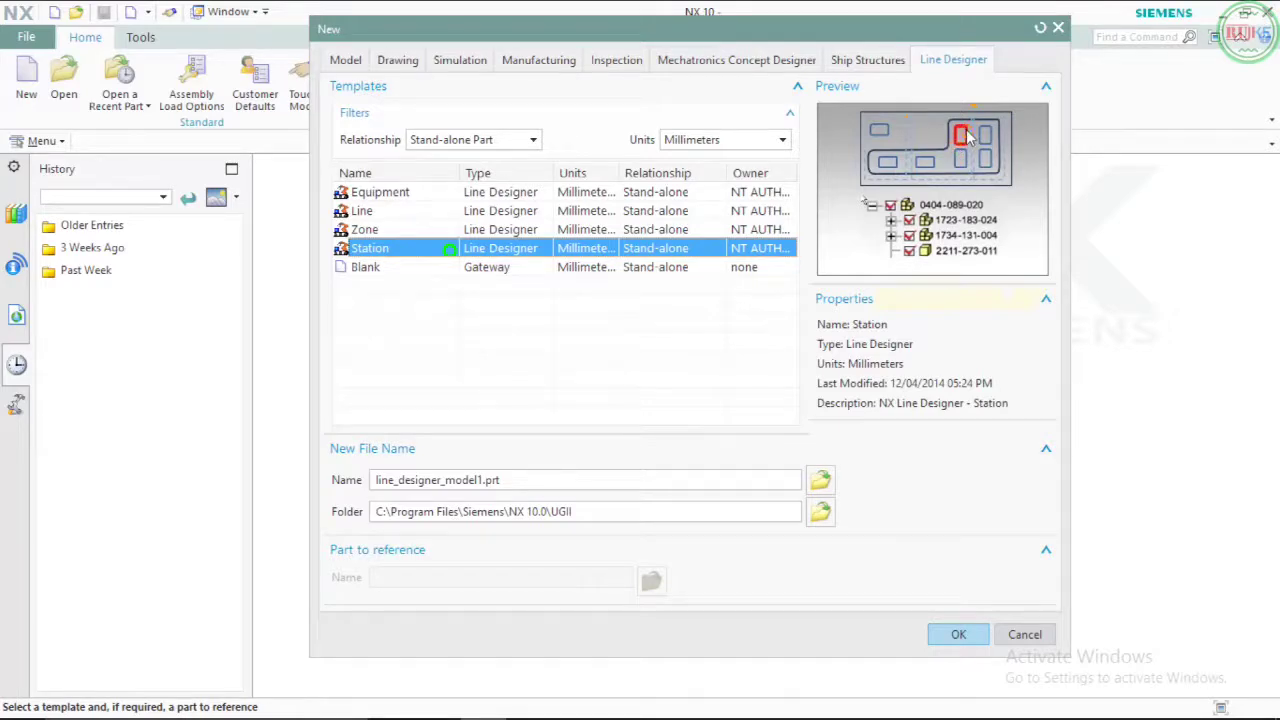
{"action": "left_click", "coordinate": [409, 272]}
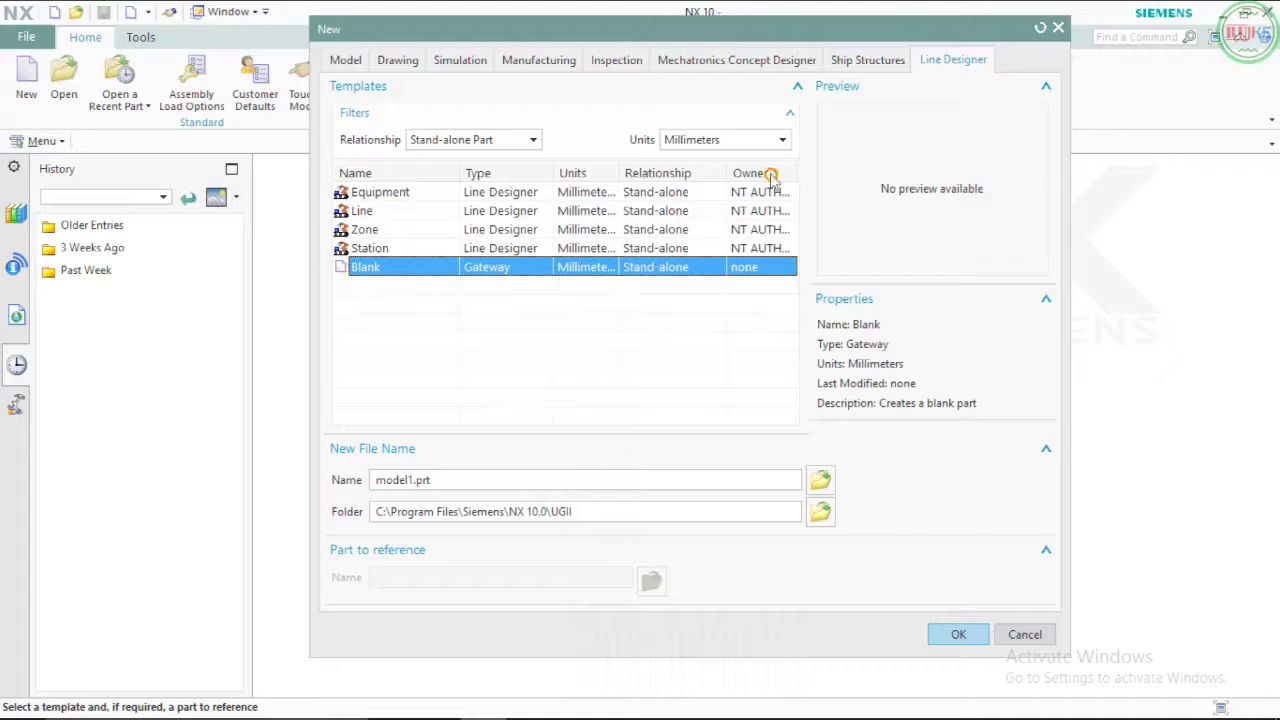
Step: Create a new part in millimeters from the Model template, with the file name Tutorial 2
{"action": "left_click", "coordinate": [336, 61]}
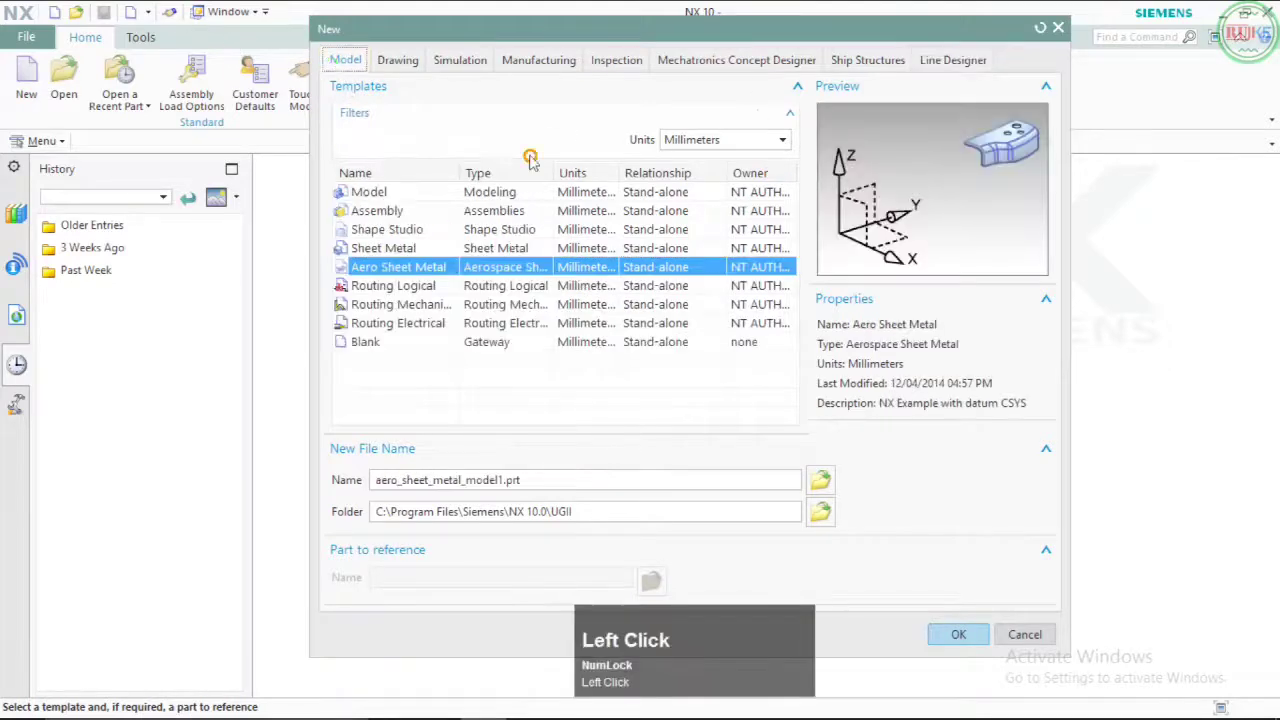
{"action": "left_click", "coordinate": [430, 193]}
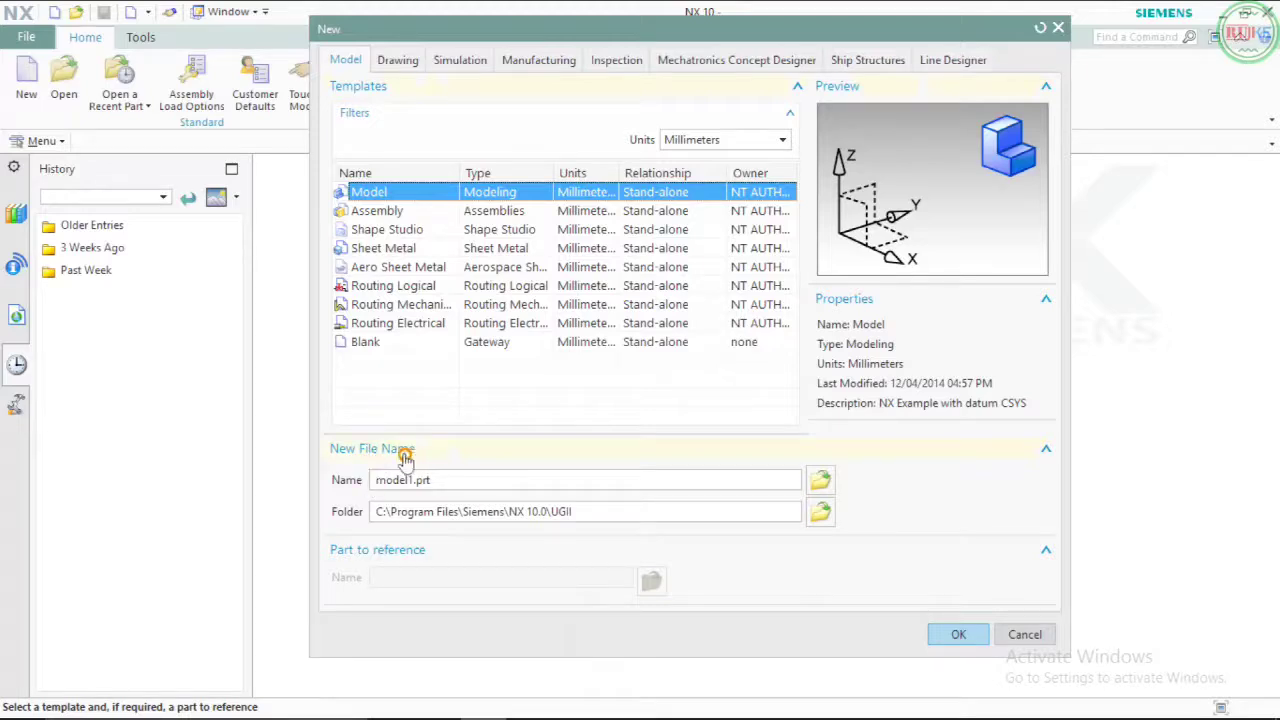
{"action": "left_click", "coordinate": [446, 481]}
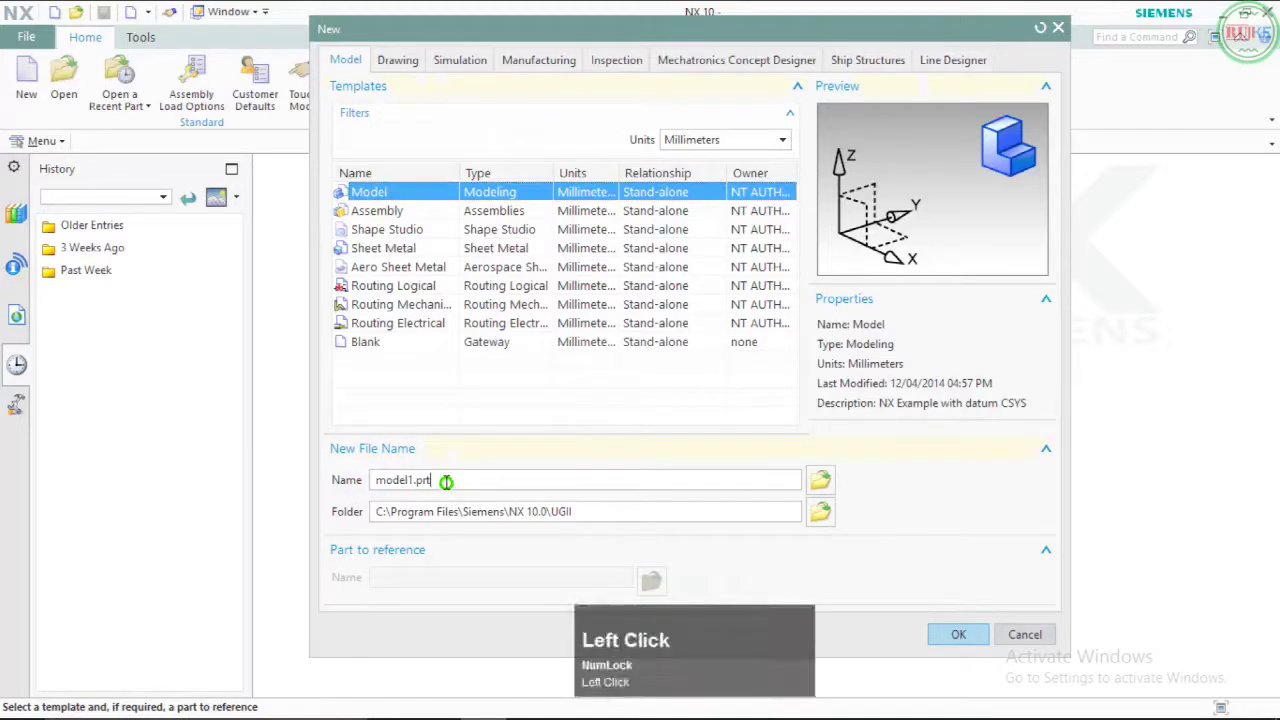
{"action": "double_click", "coordinate": [446, 481]}
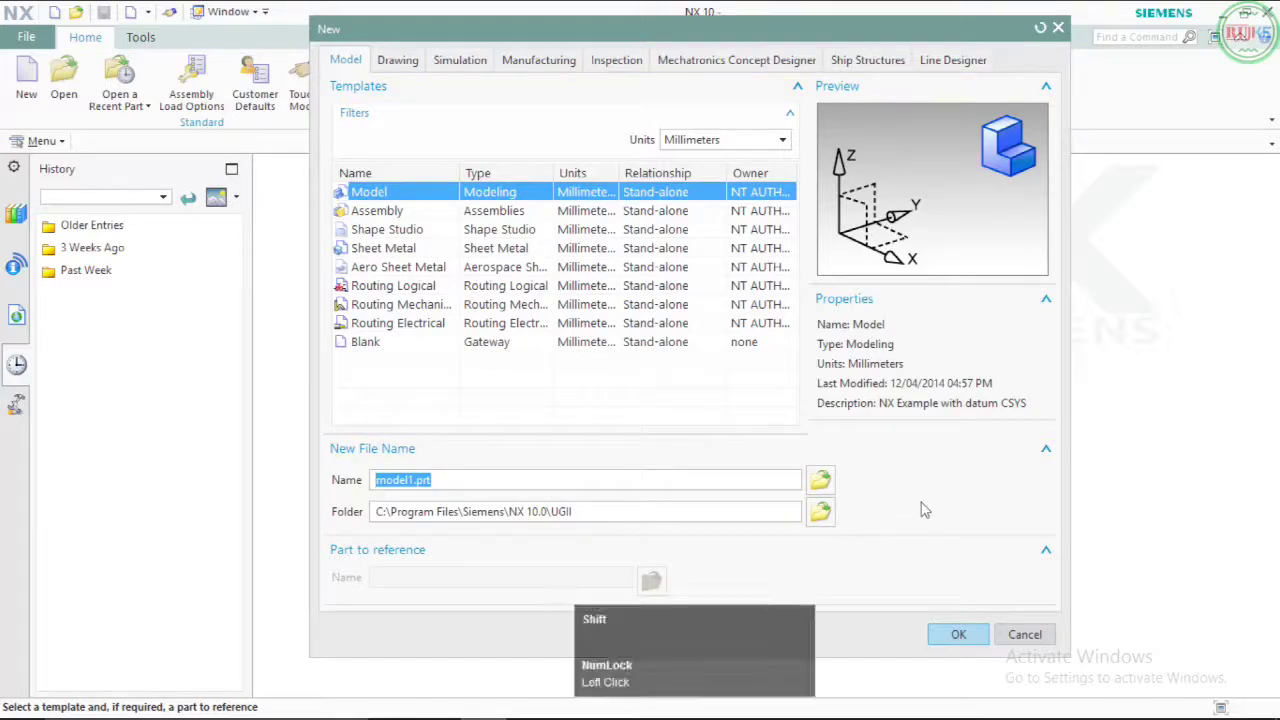
{"action": "type", "text": "Tutorial"}
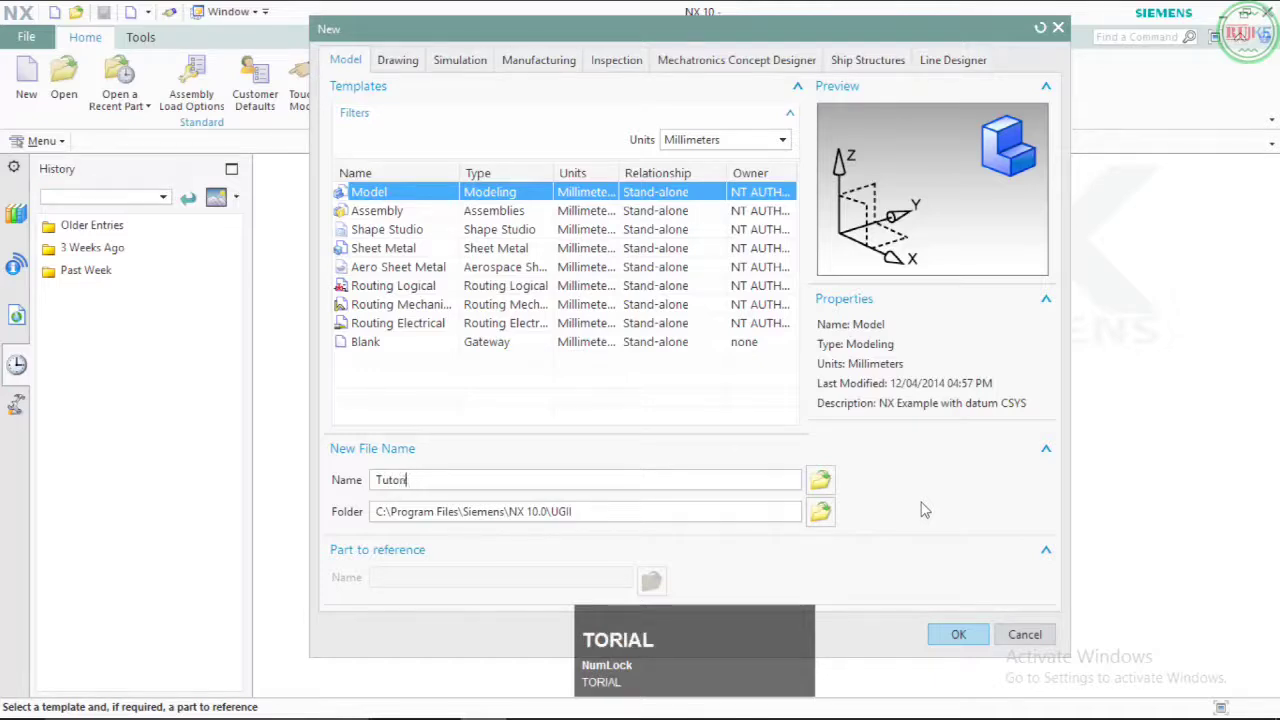
{"action": "key", "text": "BackSpace"}
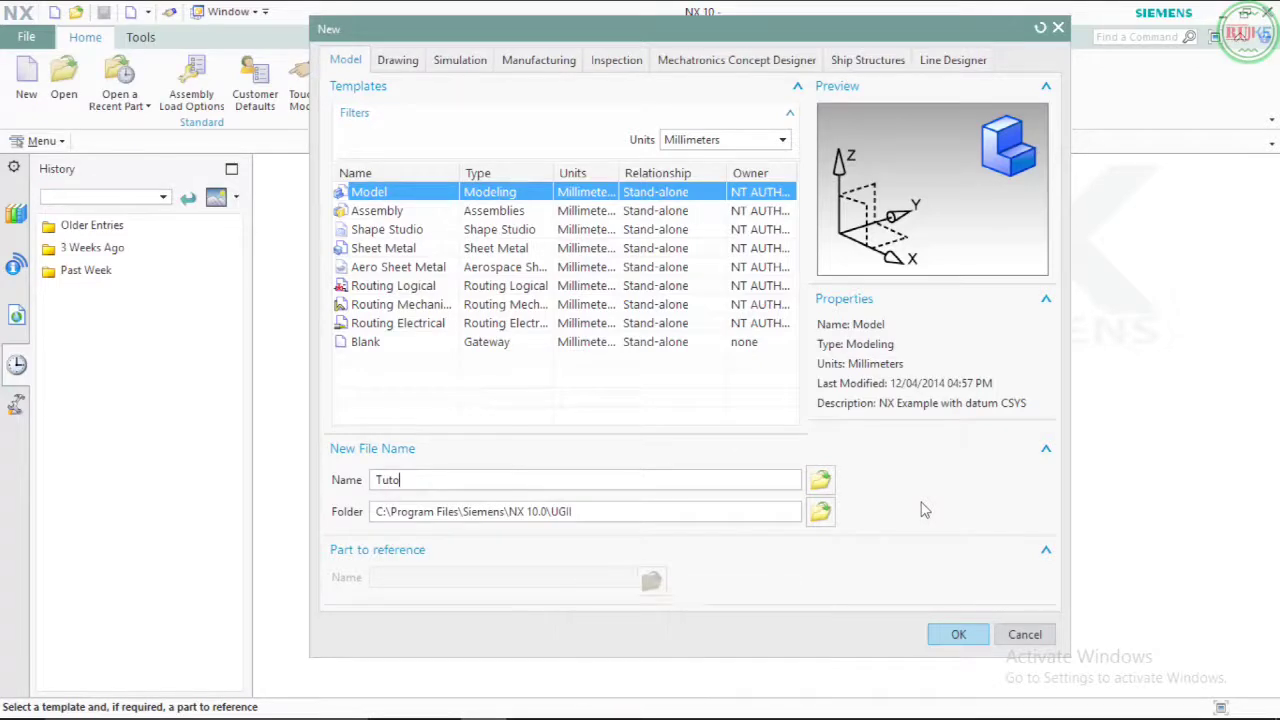
{"action": "type", "text": "rial"}
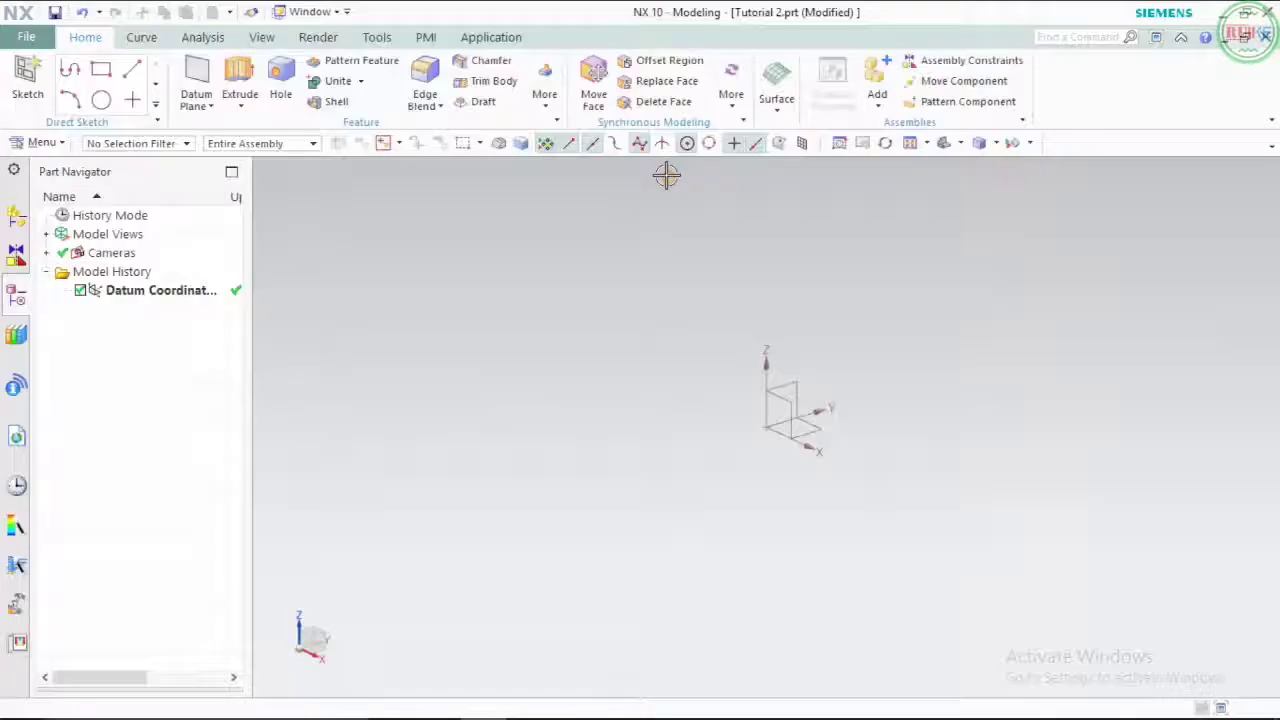
{"action": "key", "text": "d"}
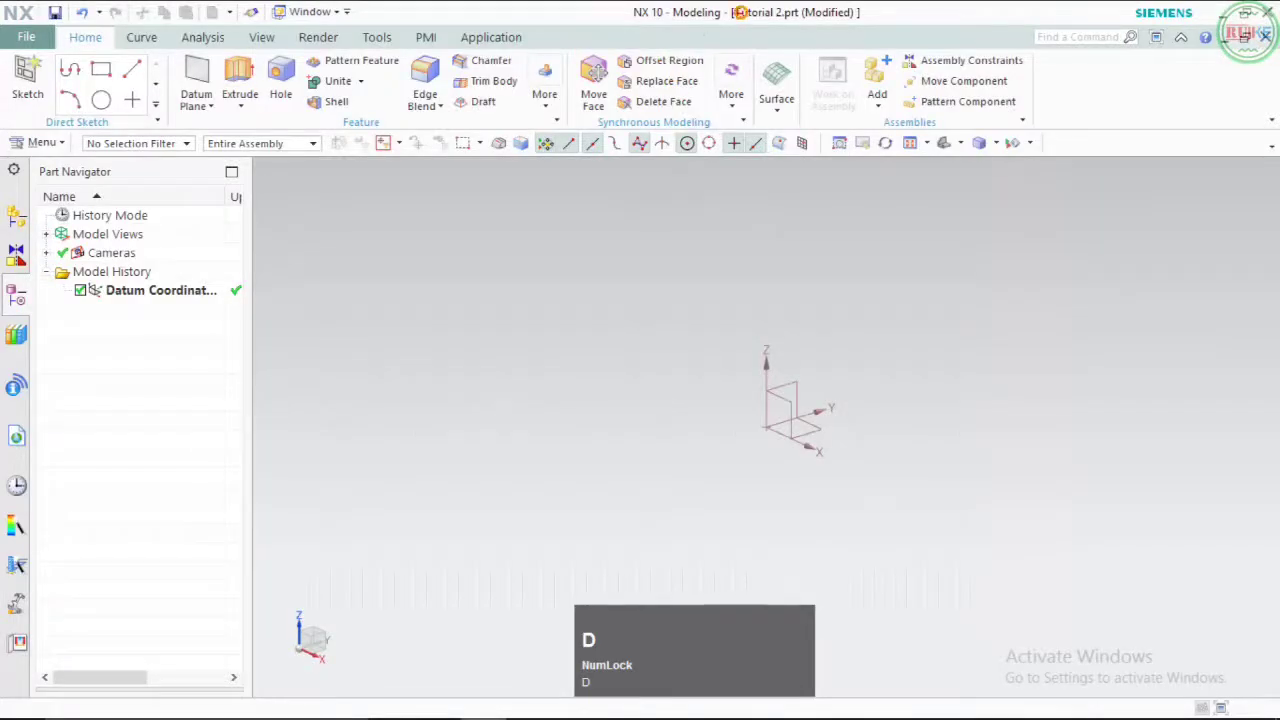
{"action": "mouse_move", "coordinate": [631, 5]}
{"action": "left_mouse_down", "text": "ctrl"}
{"action": "mouse_move", "coordinate": [667, 22]}
{"action": "mouse_move", "coordinate": [875, 27]}
{"action": "left_mouse_up", "text": "ctrl"}
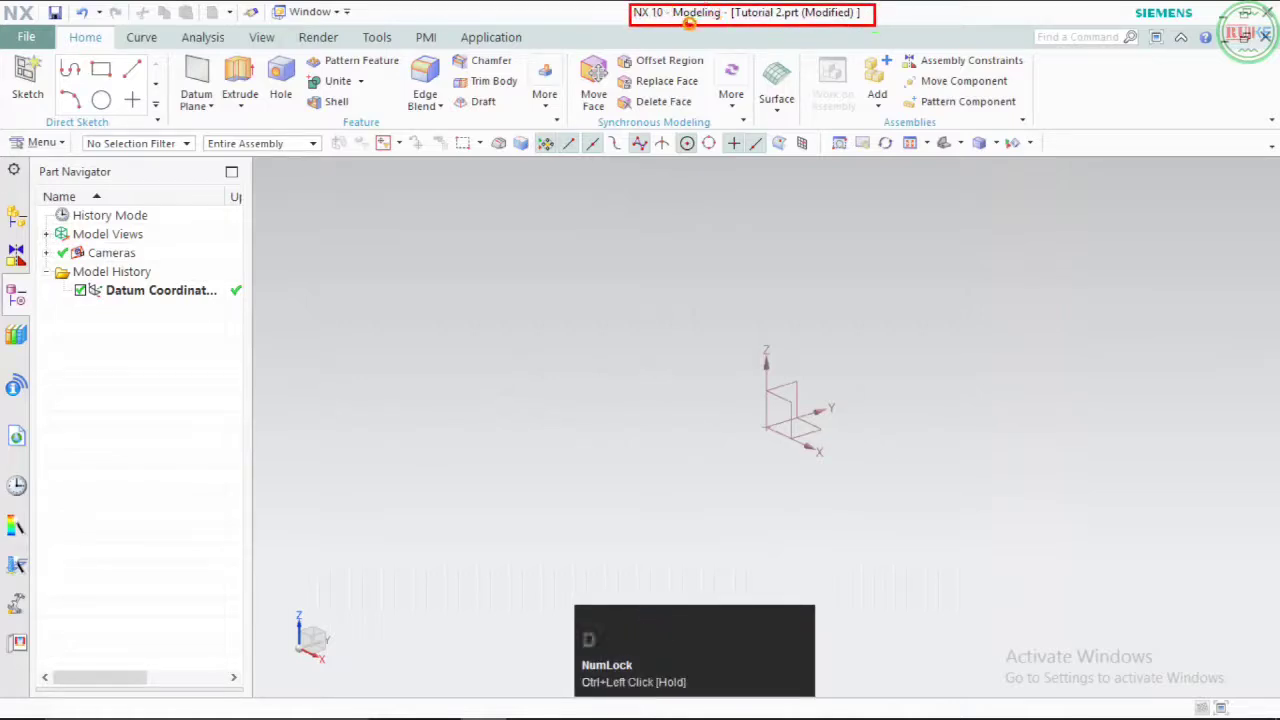
{"action": "key", "text": "d"}
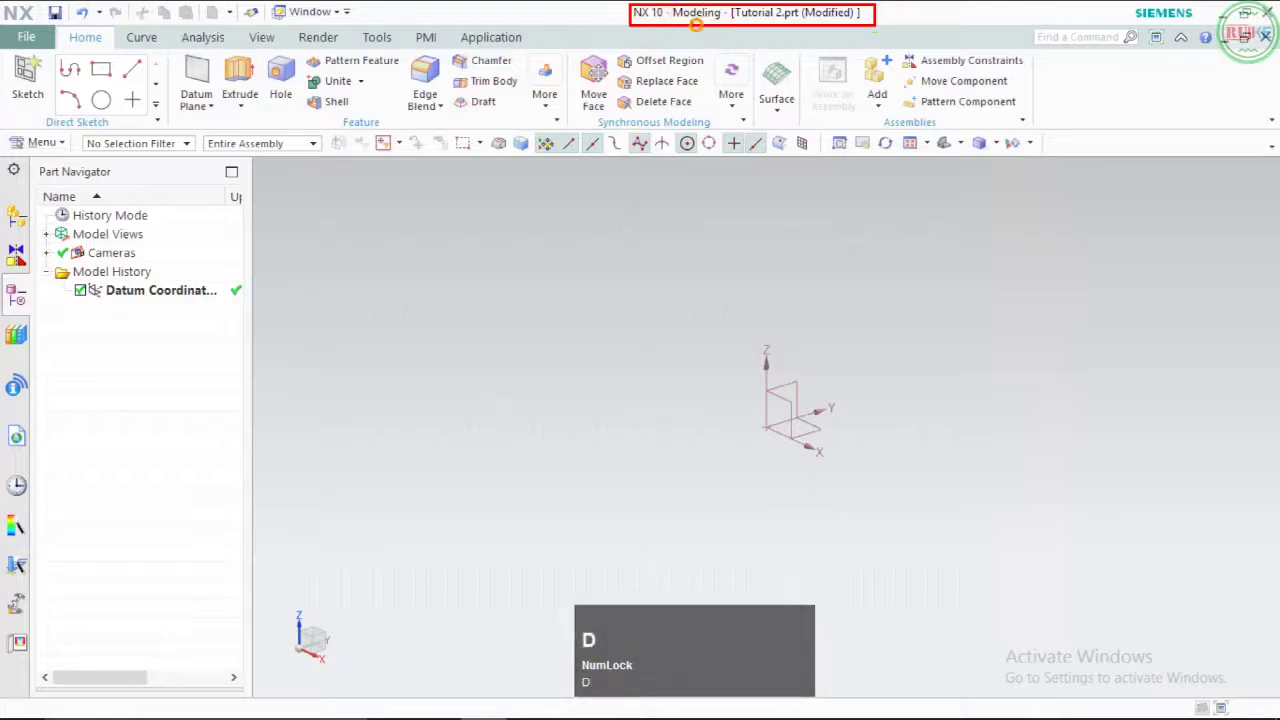